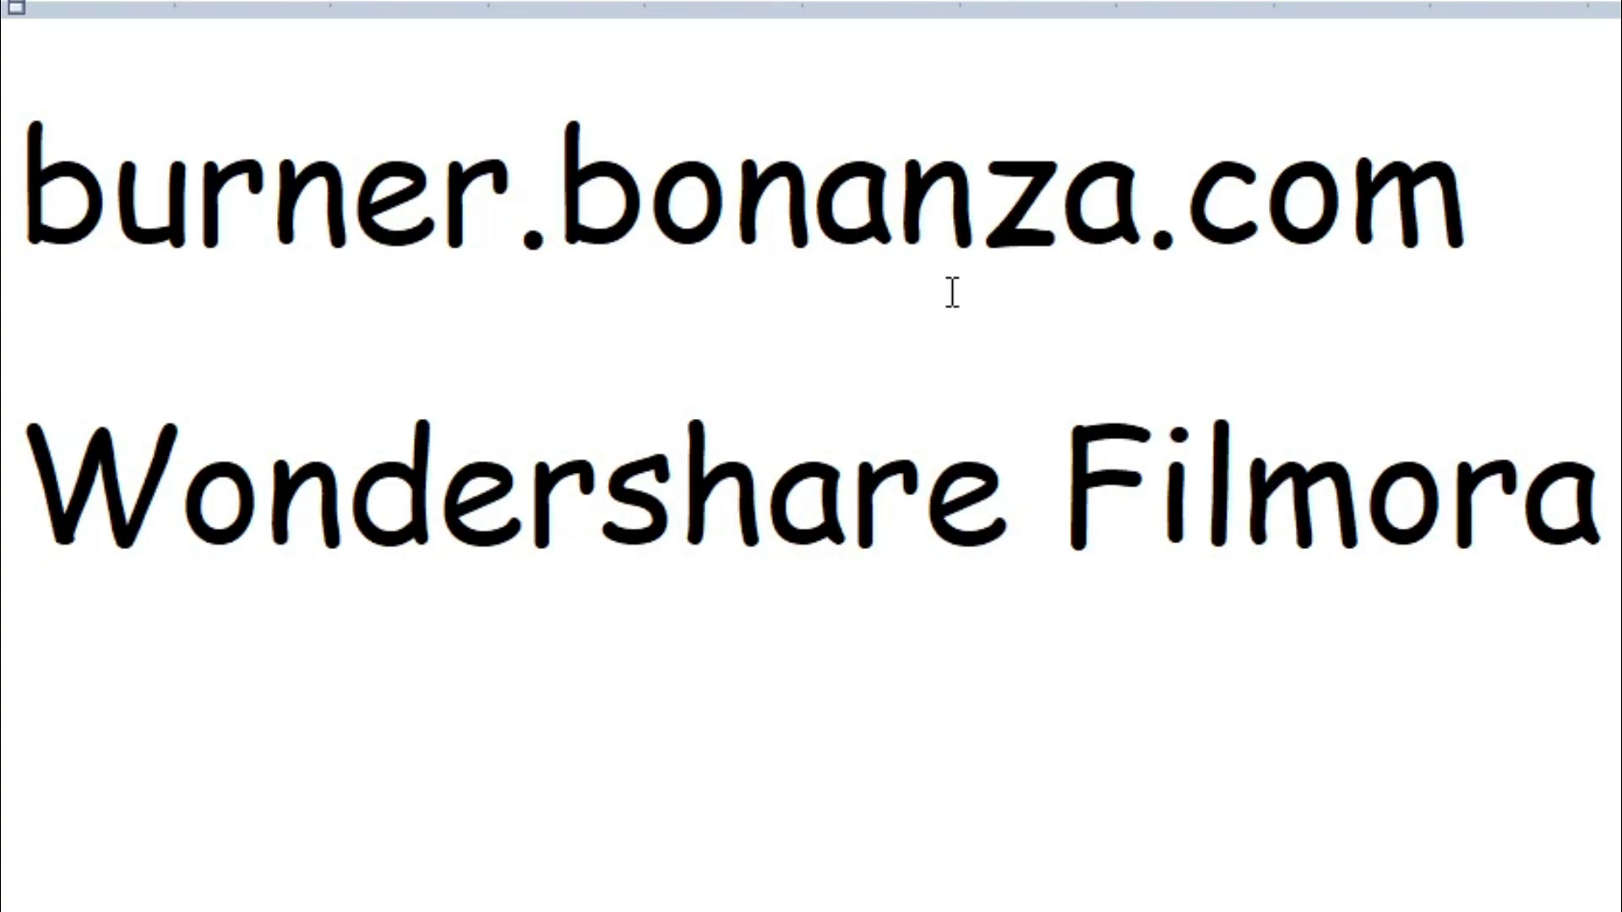
# Step: Re-run the burner.bonanza Google search and open the Background Burner - Bonanza result
pyautogui.click(954, 292)
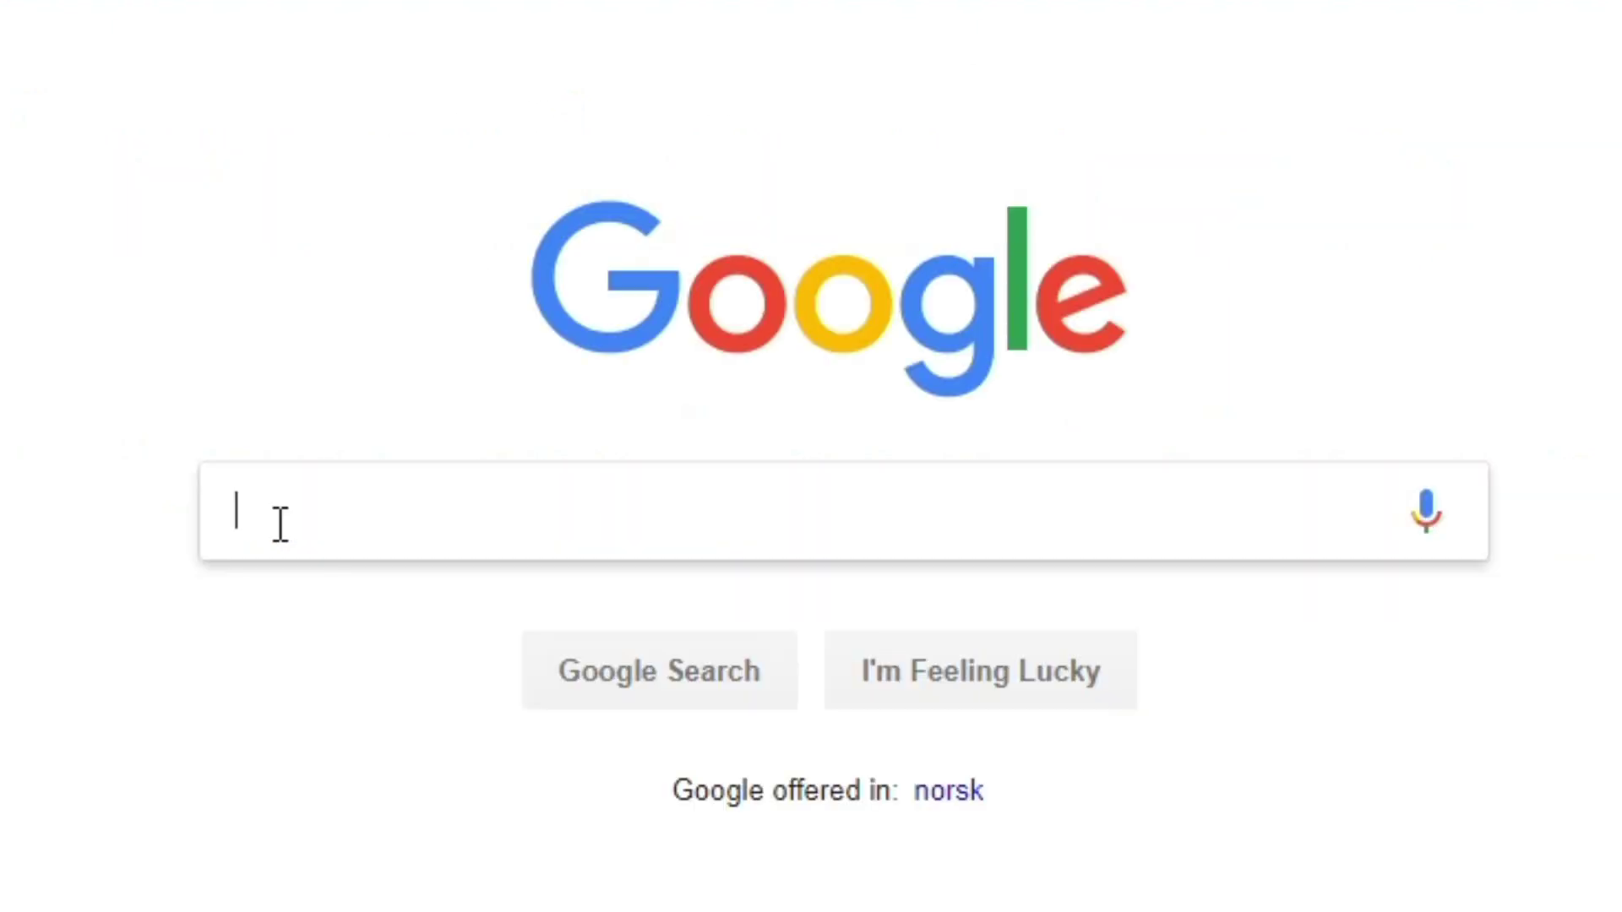
pyautogui.click(280, 523)
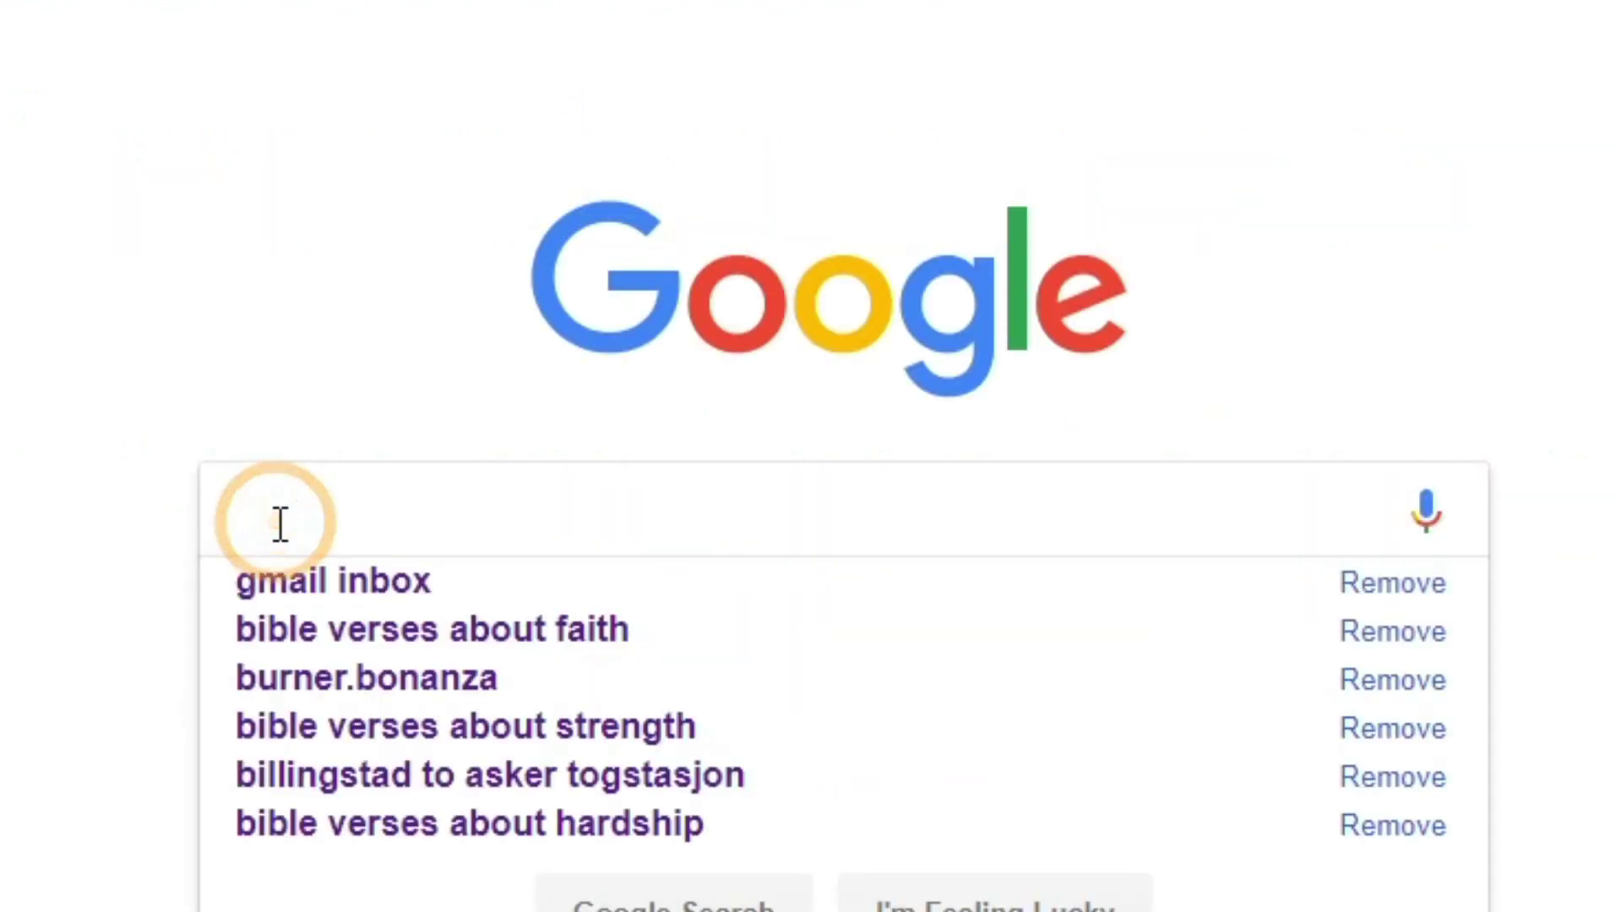
pyautogui.write('b')
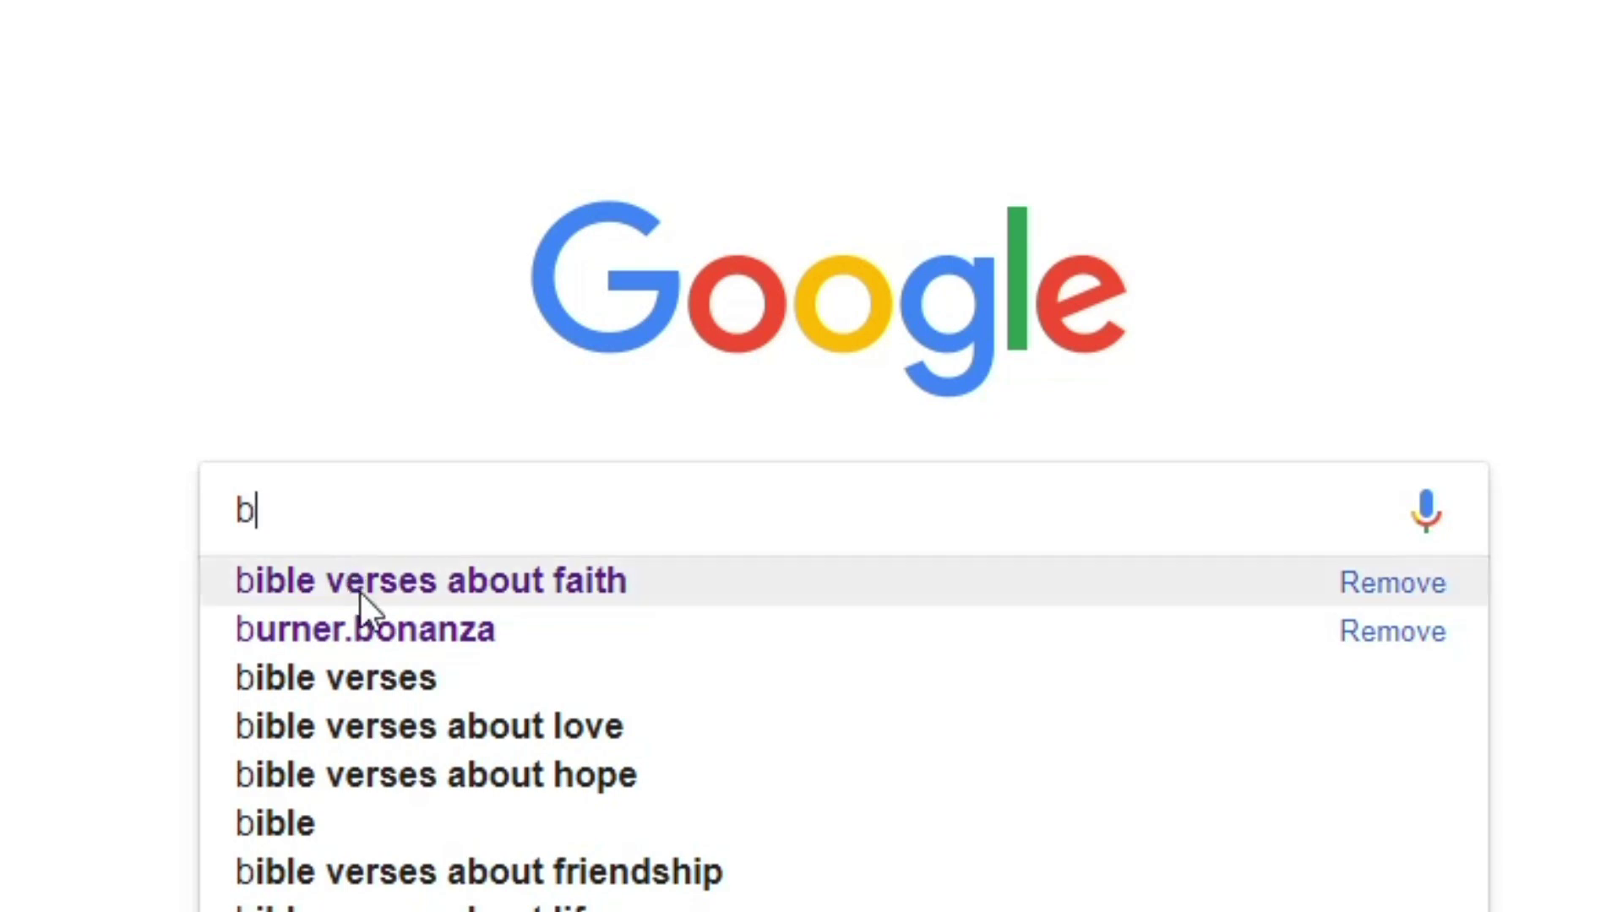
pyautogui.click(365, 629)
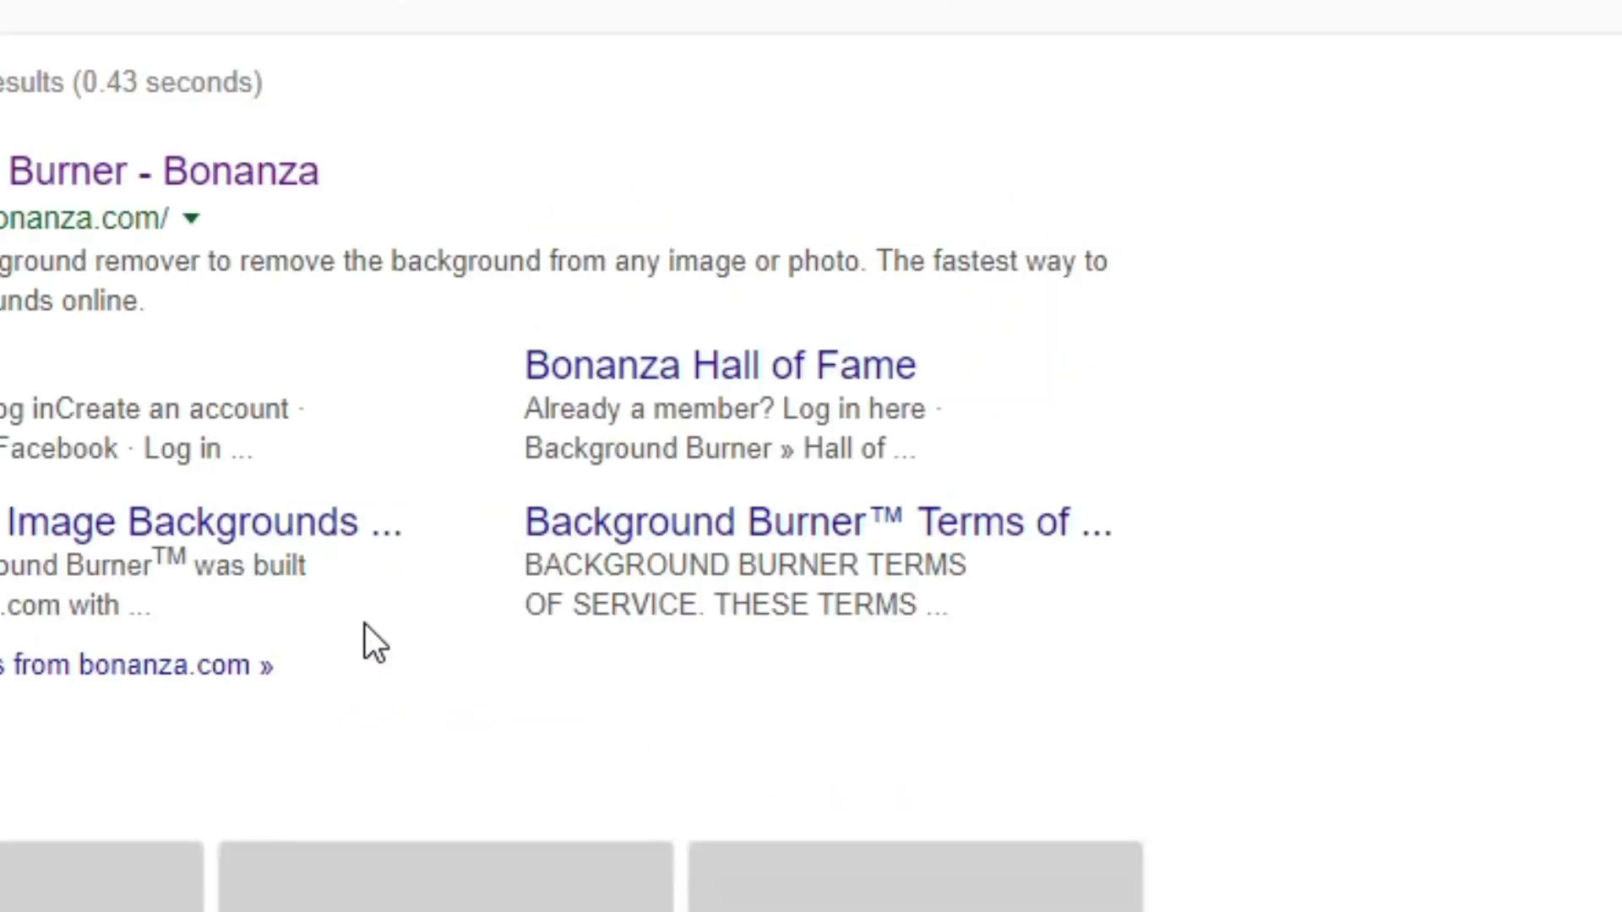
pyautogui.click(983, 593)
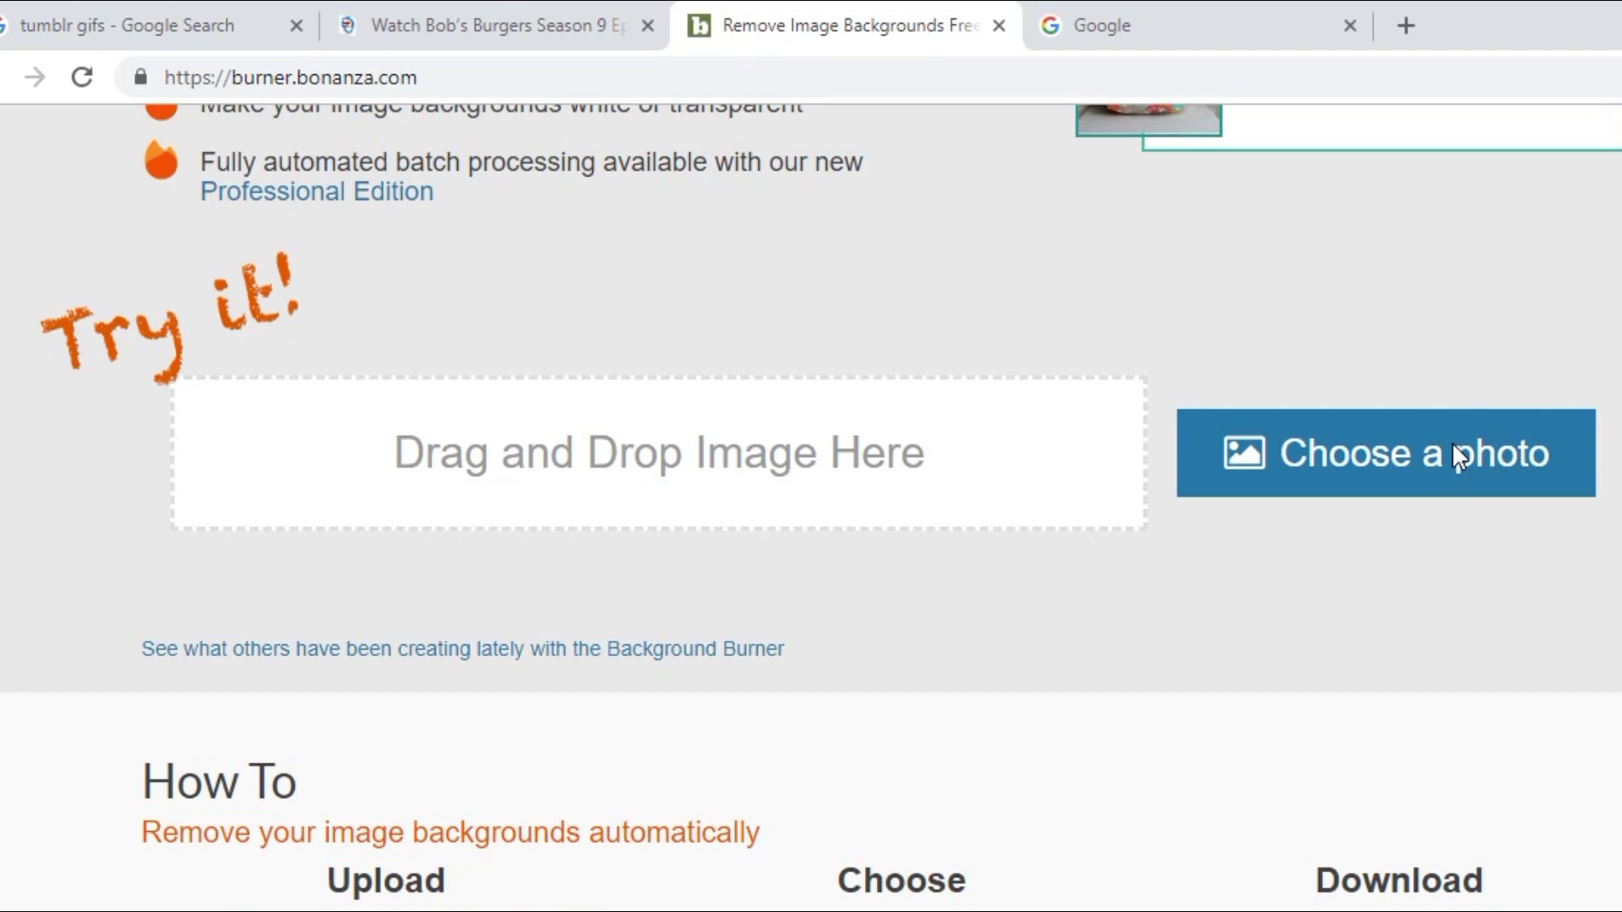
# Step: Upload the PhotoGrid photo of the woman in yellow to Background Burner
pyautogui.click(1450, 443)
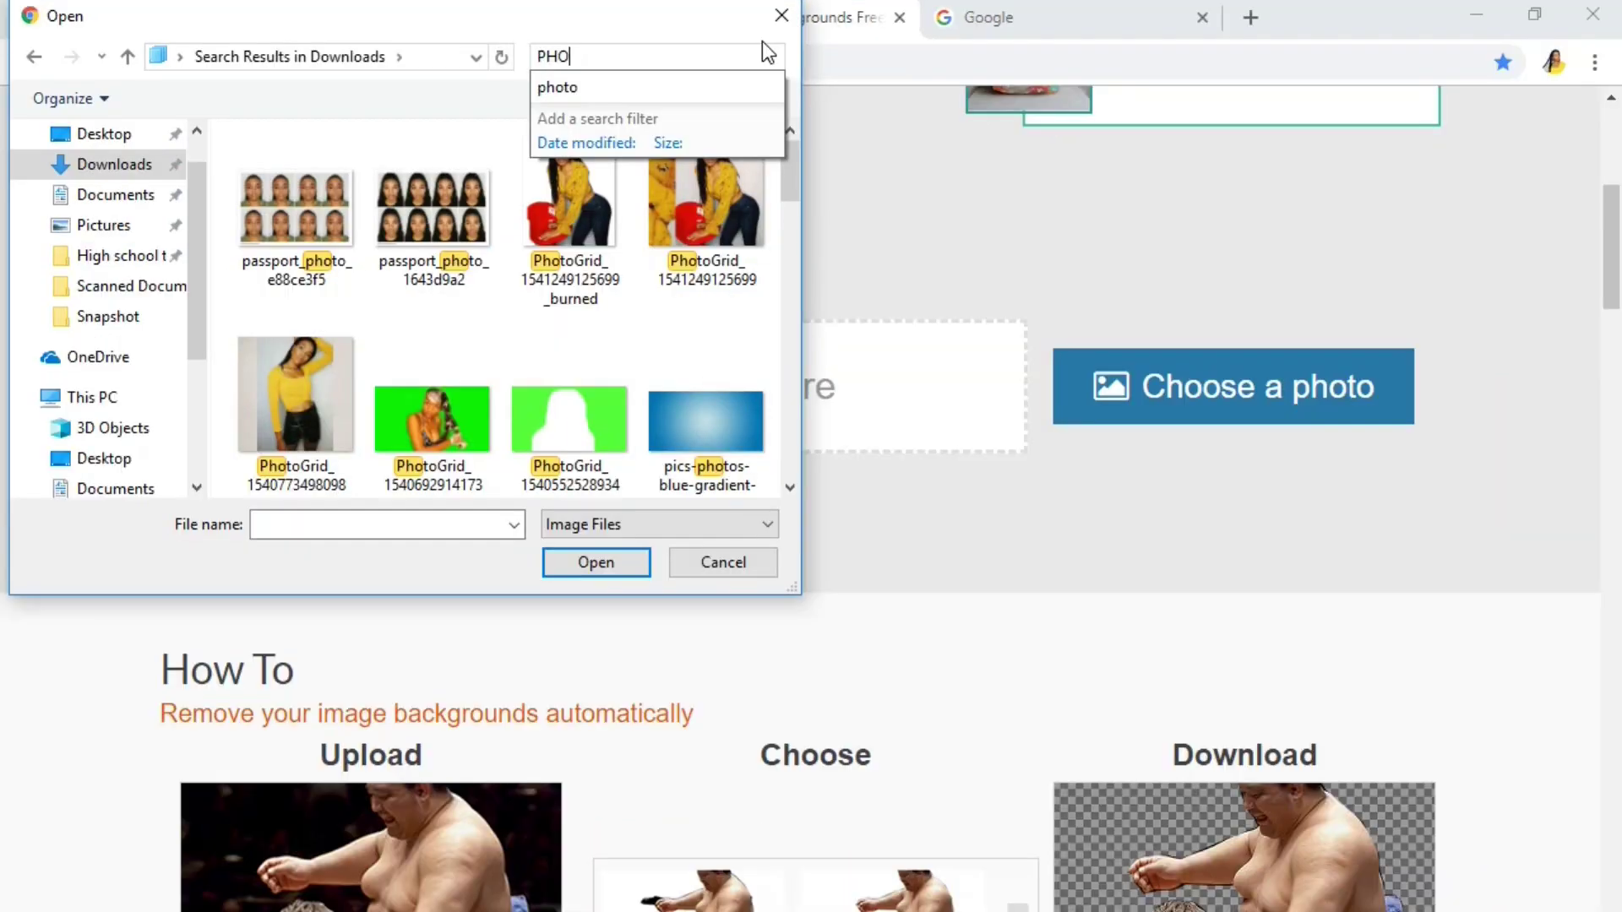
pyautogui.click(706, 228)
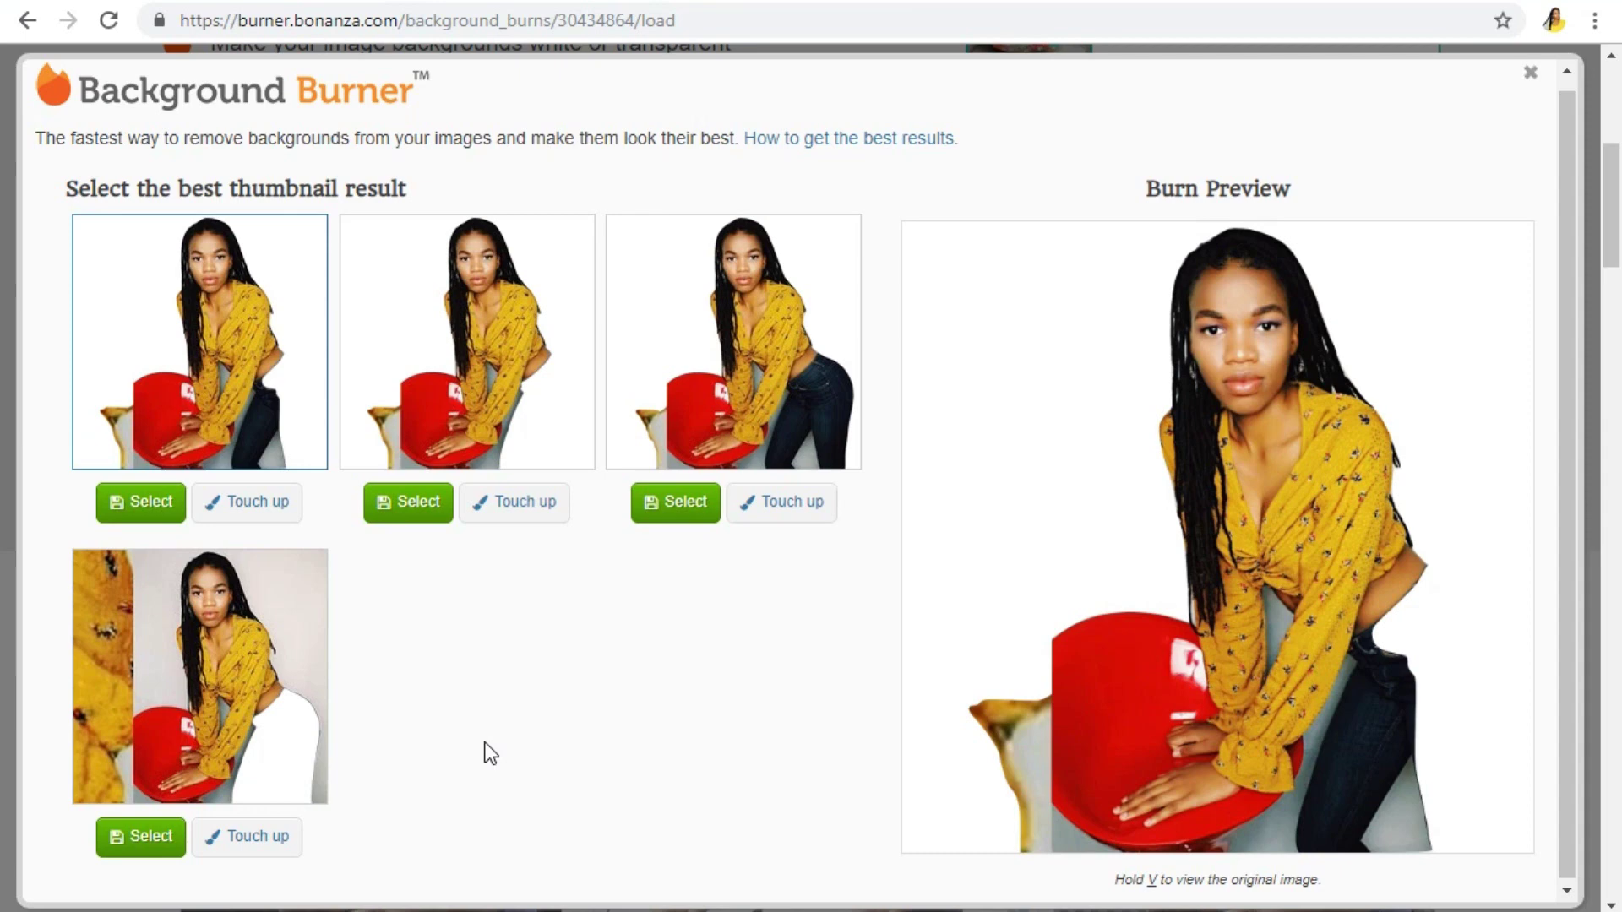
# Step: Preview the fourth thumbnail, then select the third cut-out showing the woman in dark jeans
pyautogui.click(269, 697)
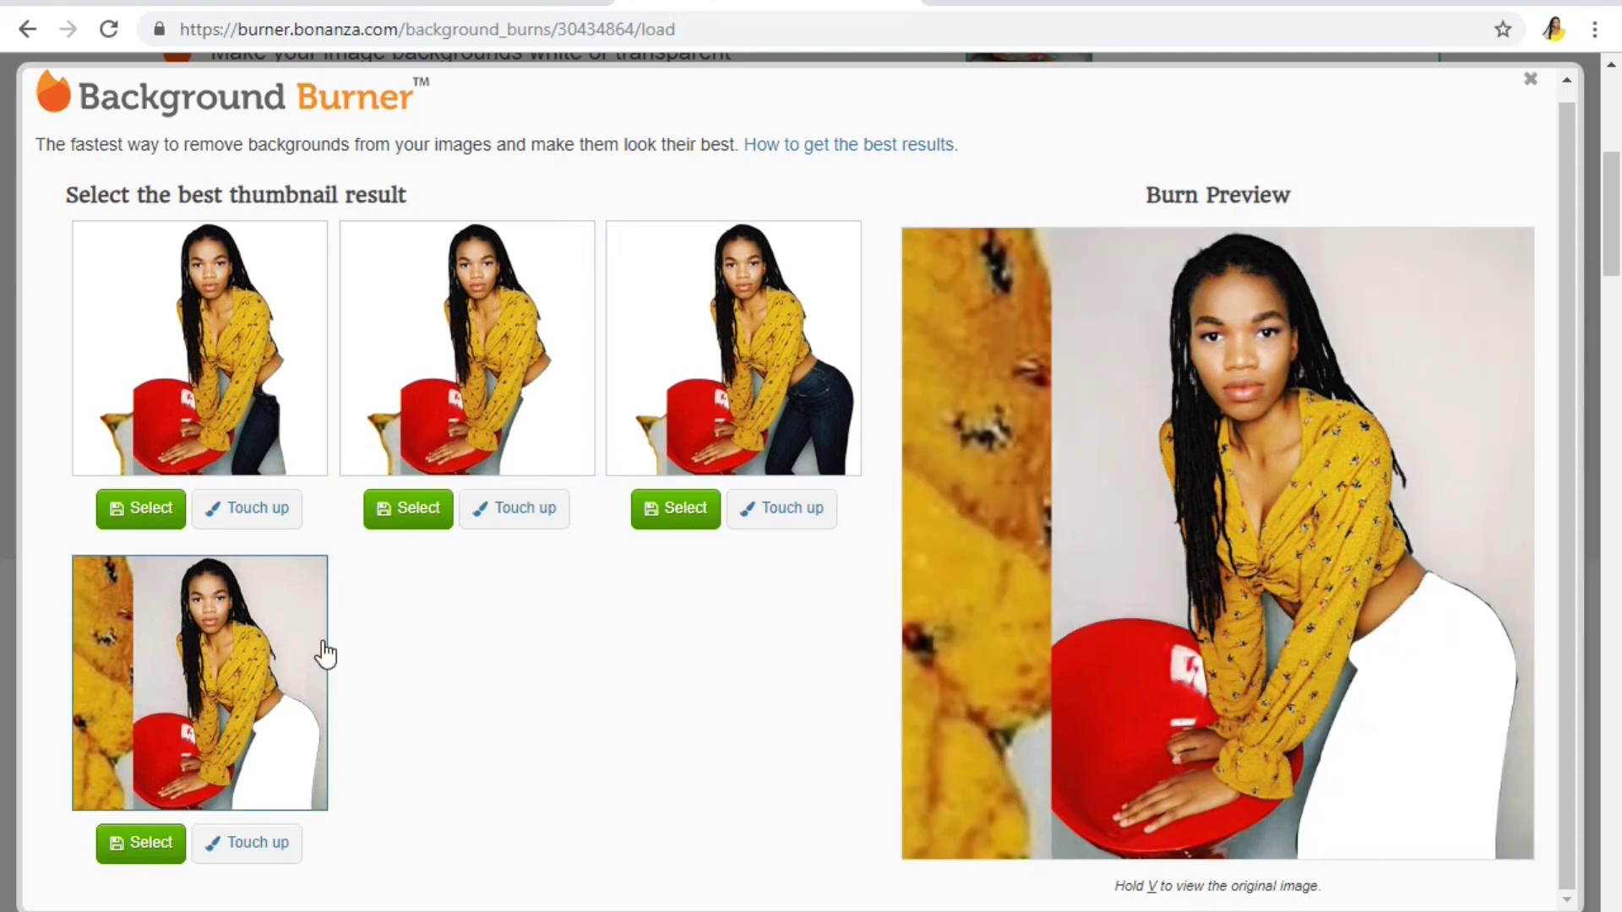
pyautogui.click(685, 508)
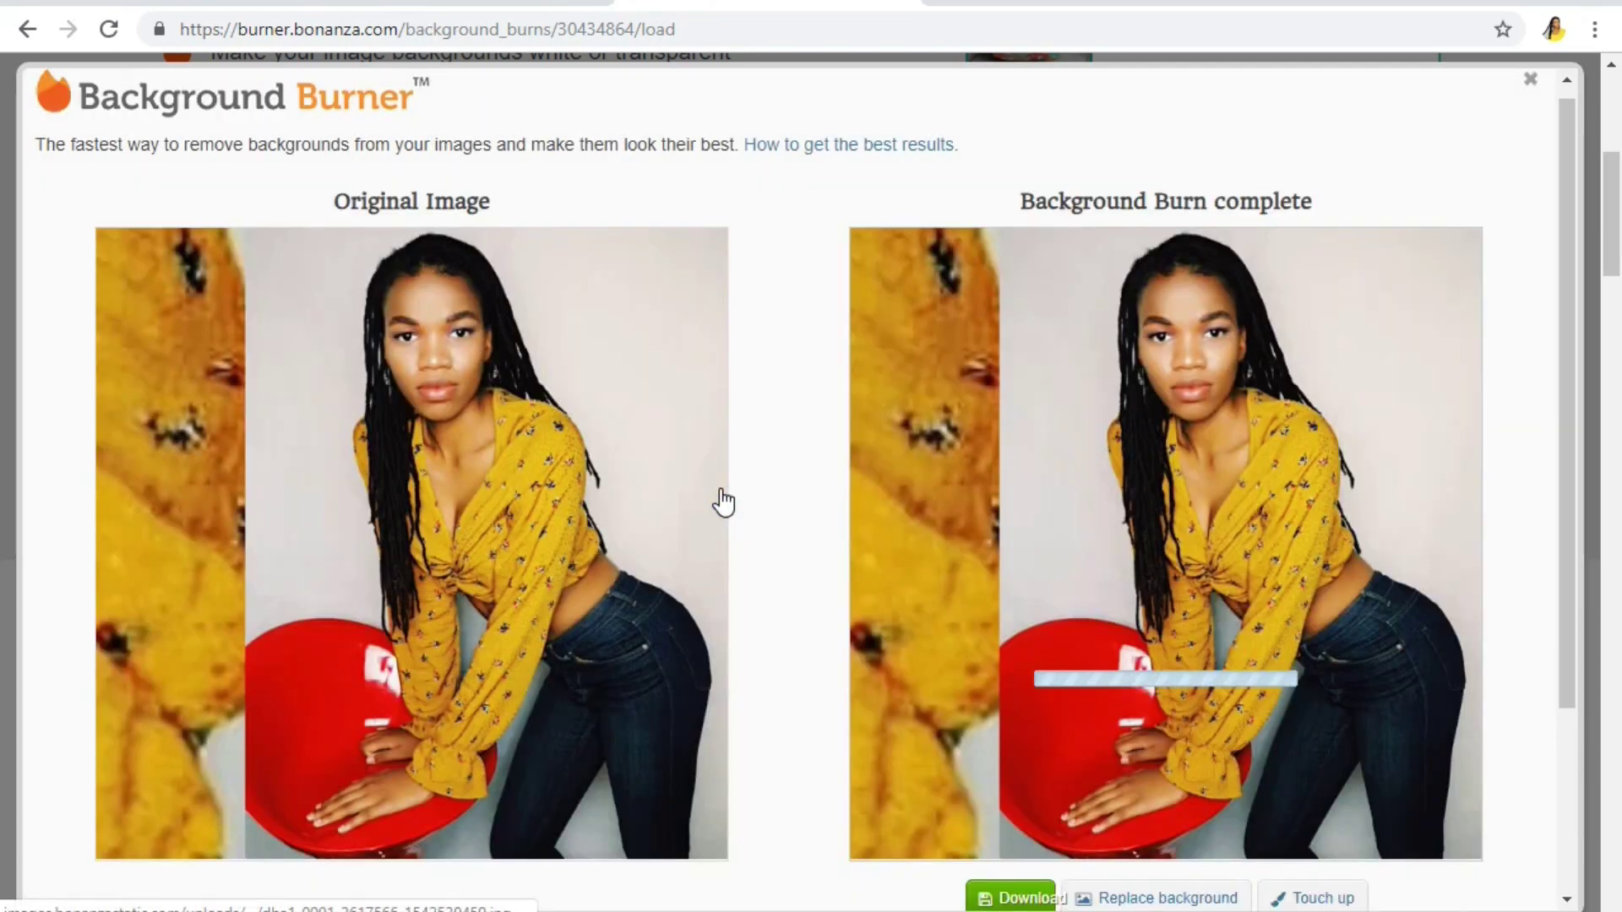
pyautogui.moveTo(1575, 380); pyautogui.dragTo(1575, 448)
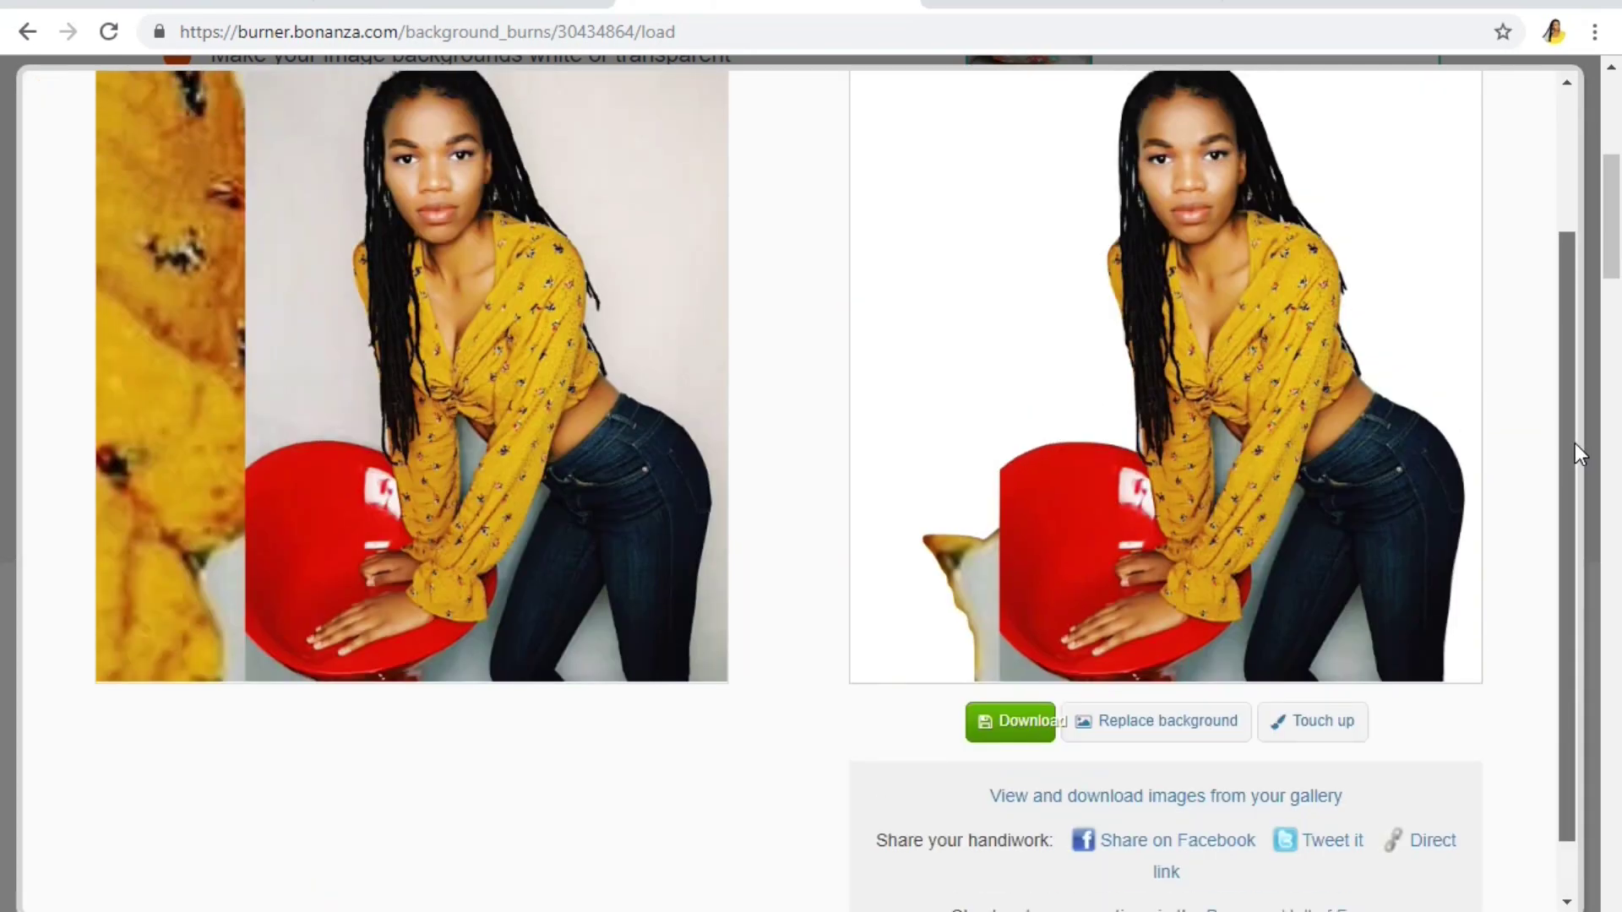
pyautogui.scroll(1, 1338, 559)
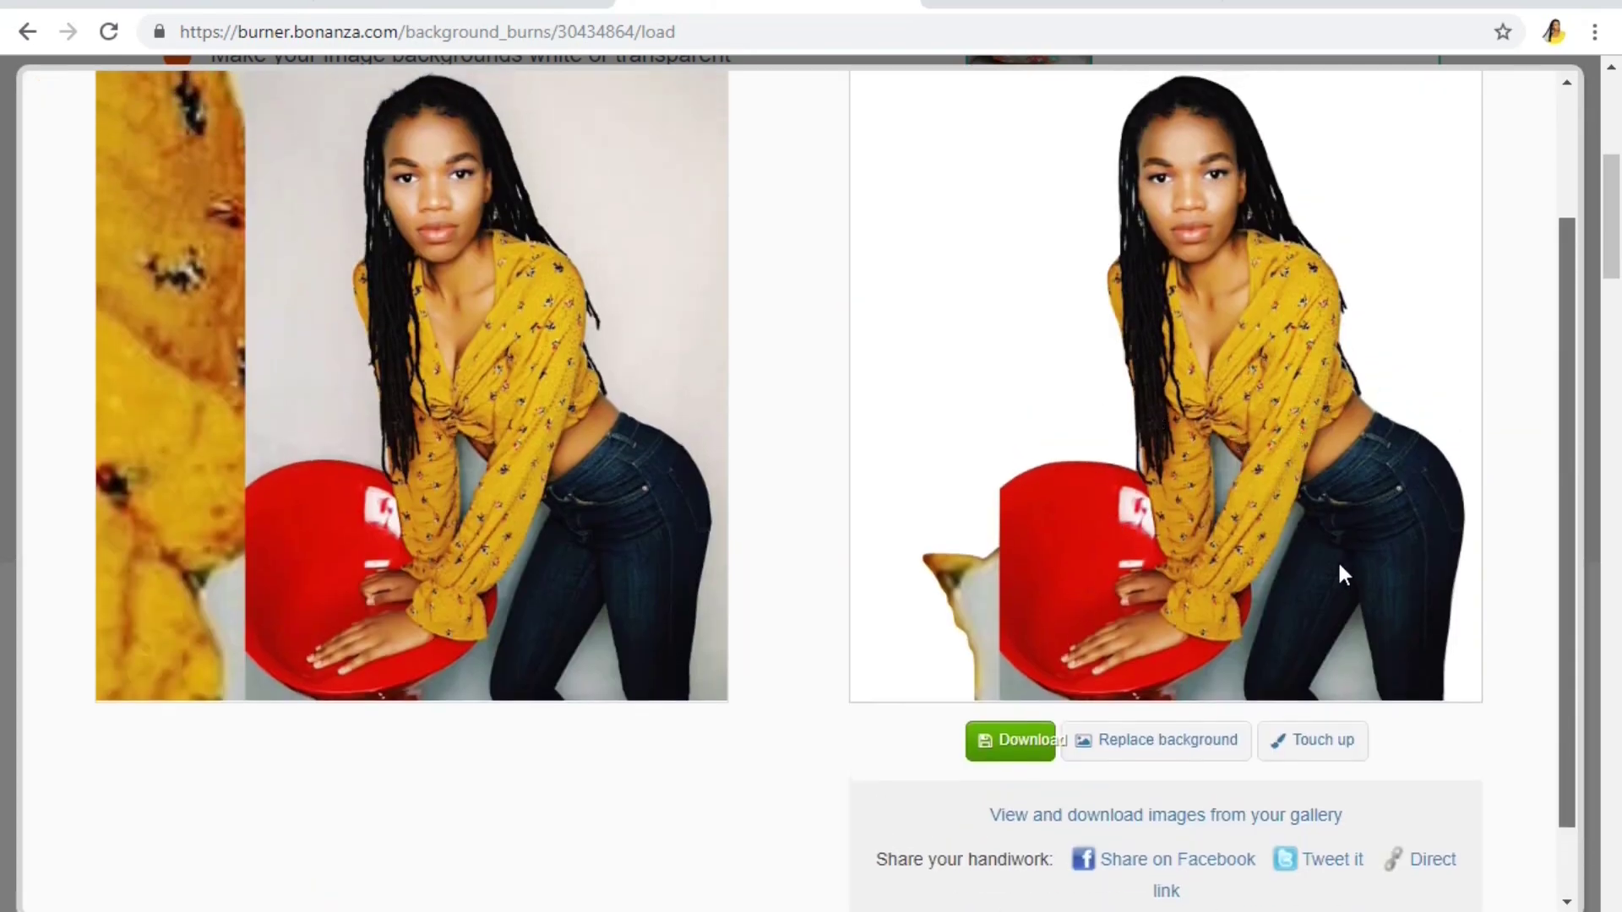
# Step: Brush away the leftover patch by the red chair, then download the cut-out as PNG
pyautogui.click(1313, 748)
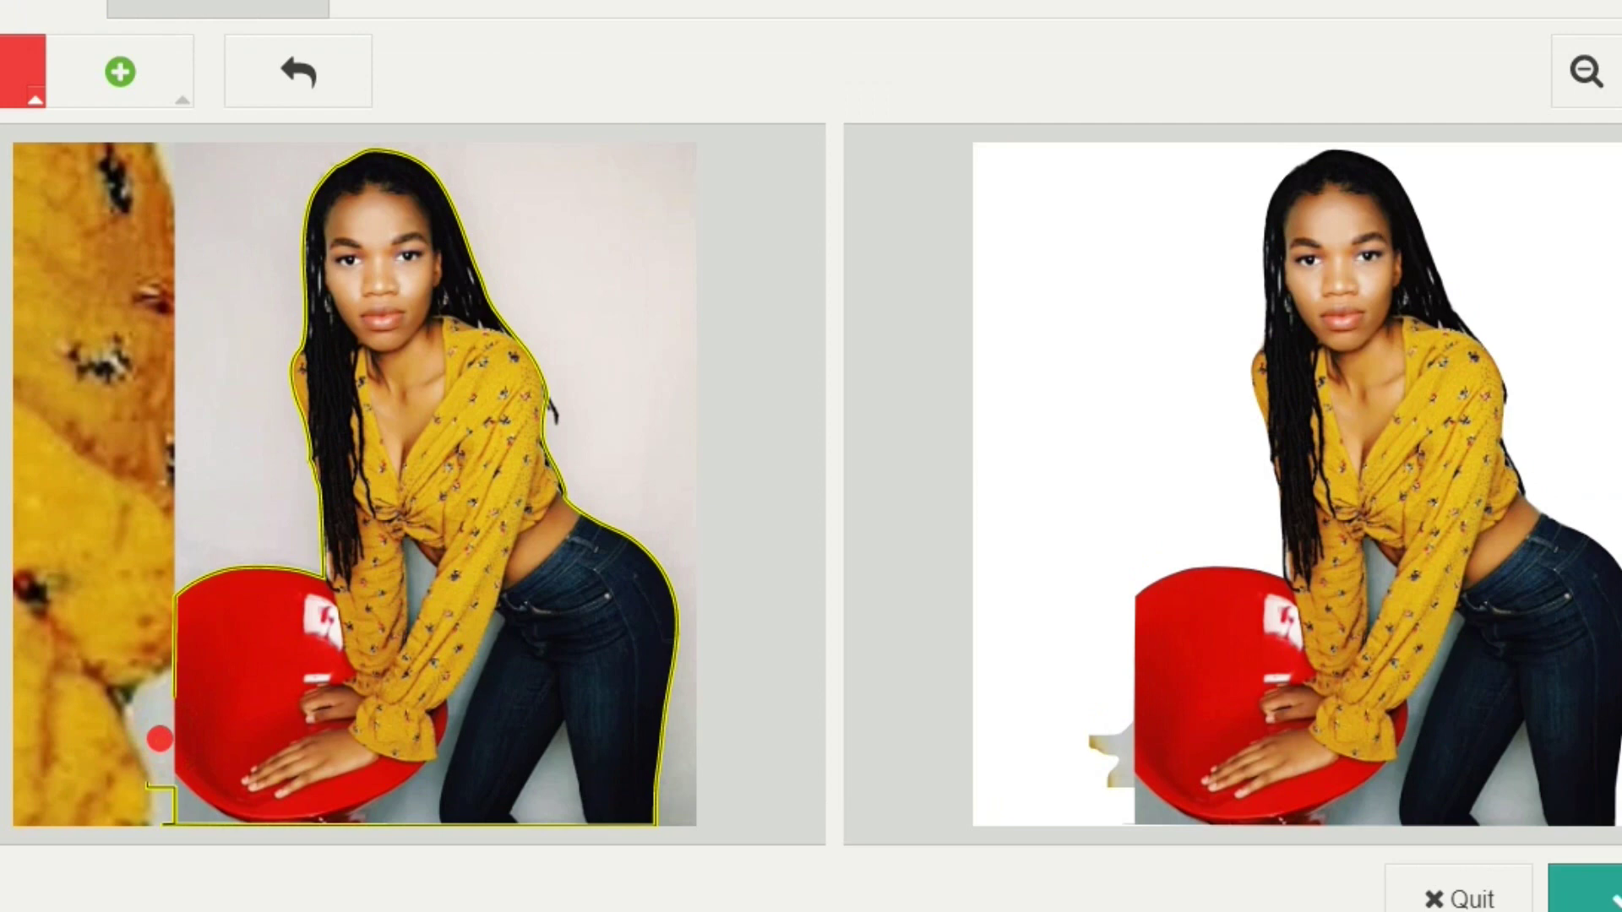
pyautogui.moveTo(159, 738)
pyautogui.mouseDown()
pyautogui.moveTo(178, 793)
pyautogui.moveTo(285, 789)
pyautogui.mouseUp()
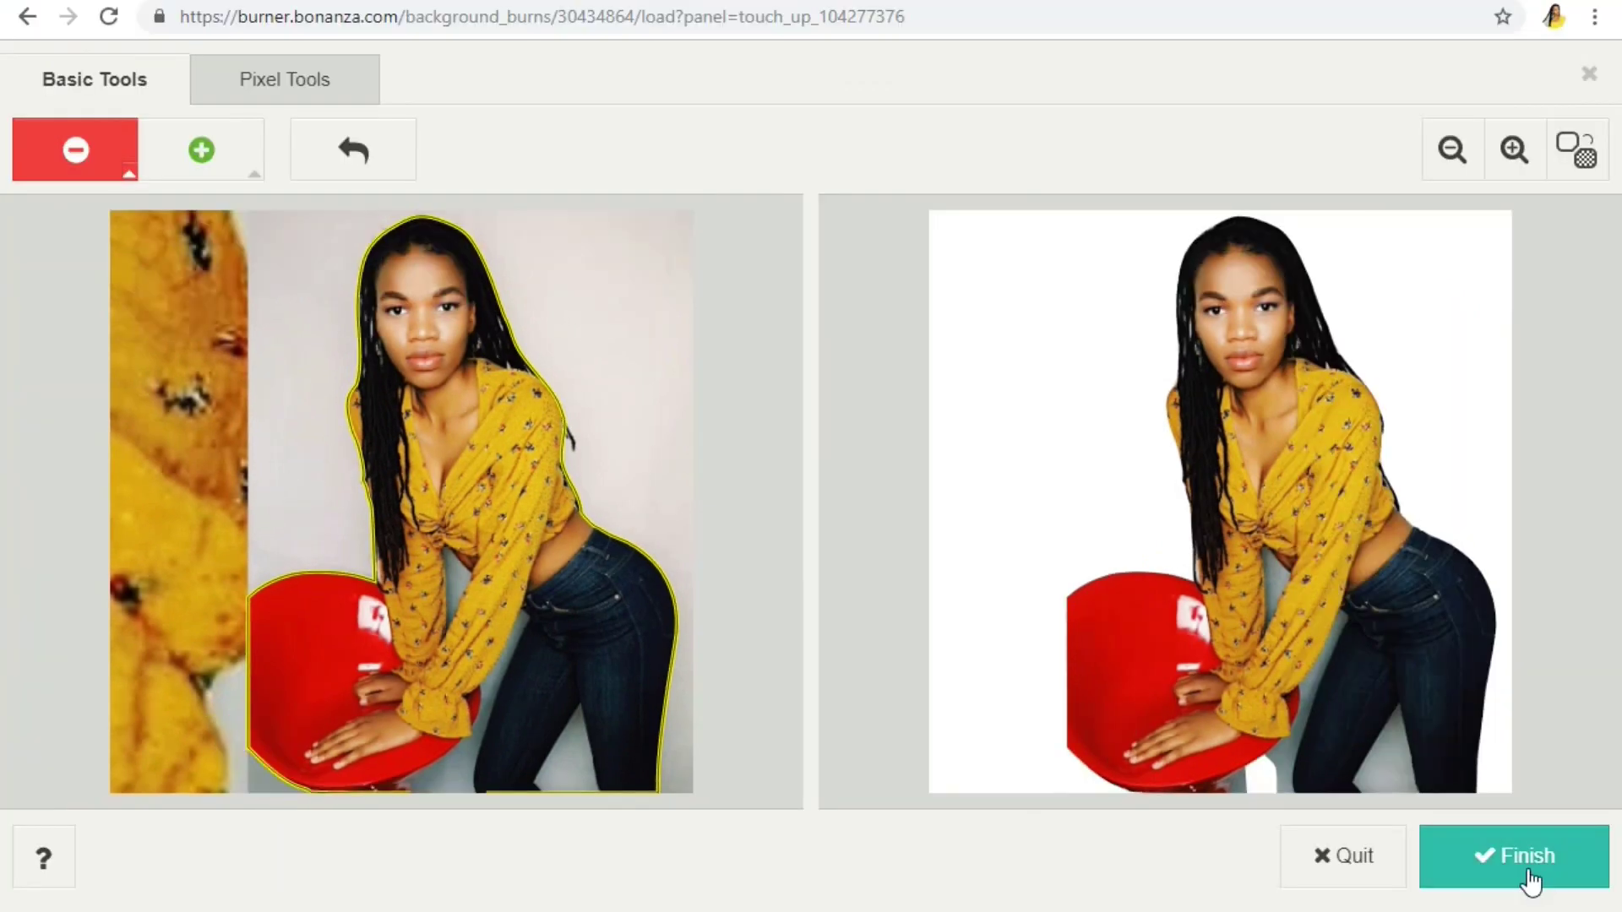
pyautogui.click(1531, 812)
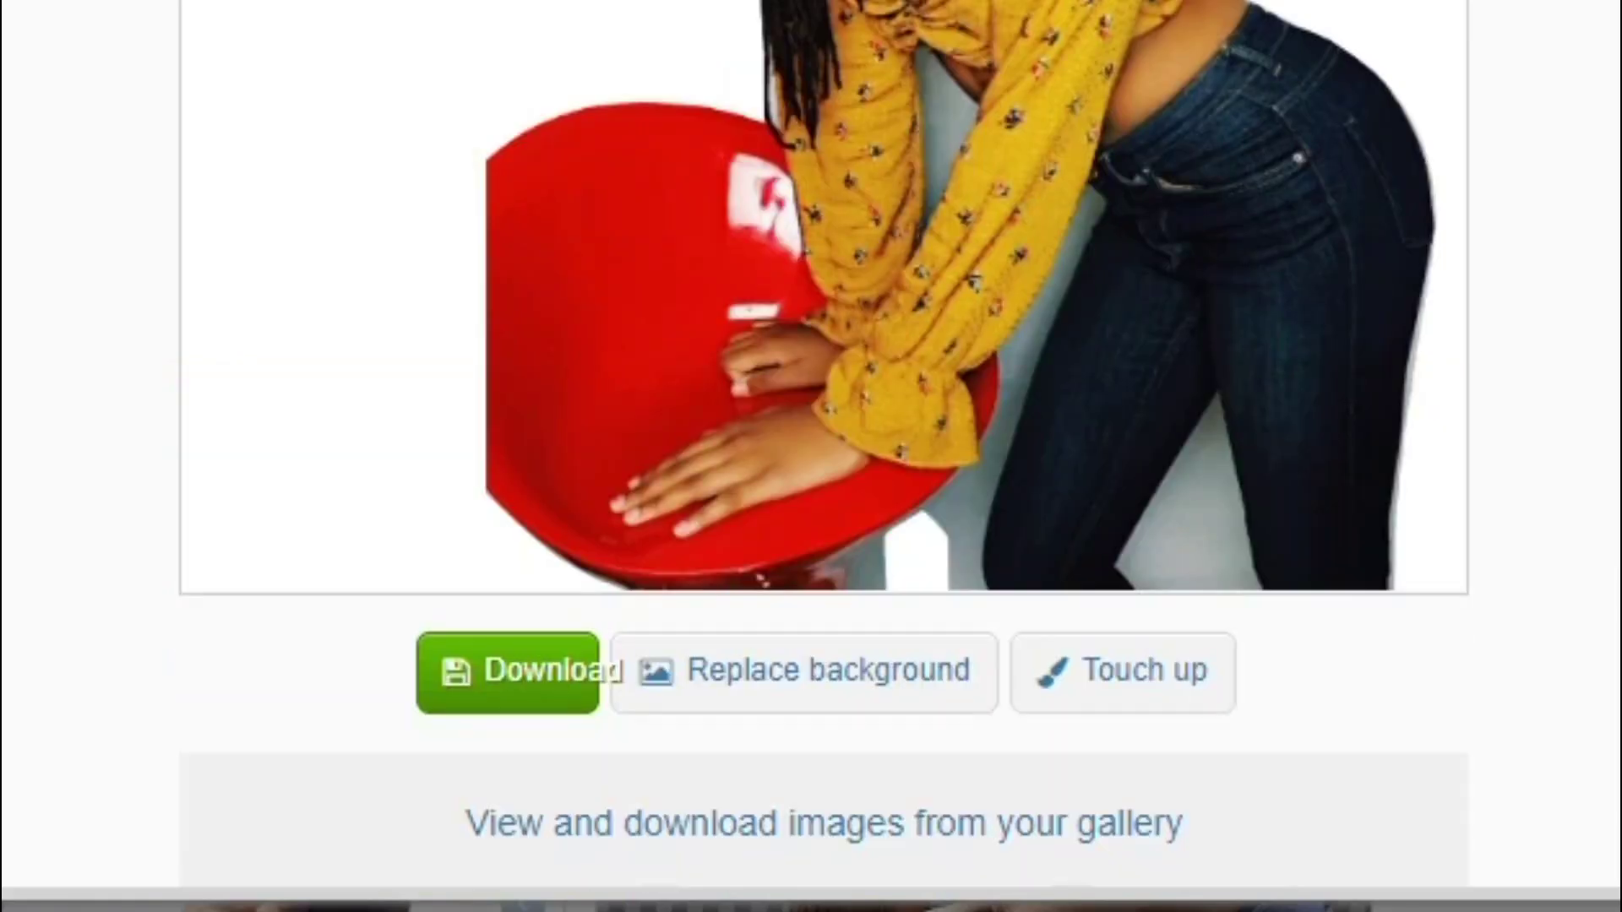
pyautogui.scroll(-2, 812, 508)
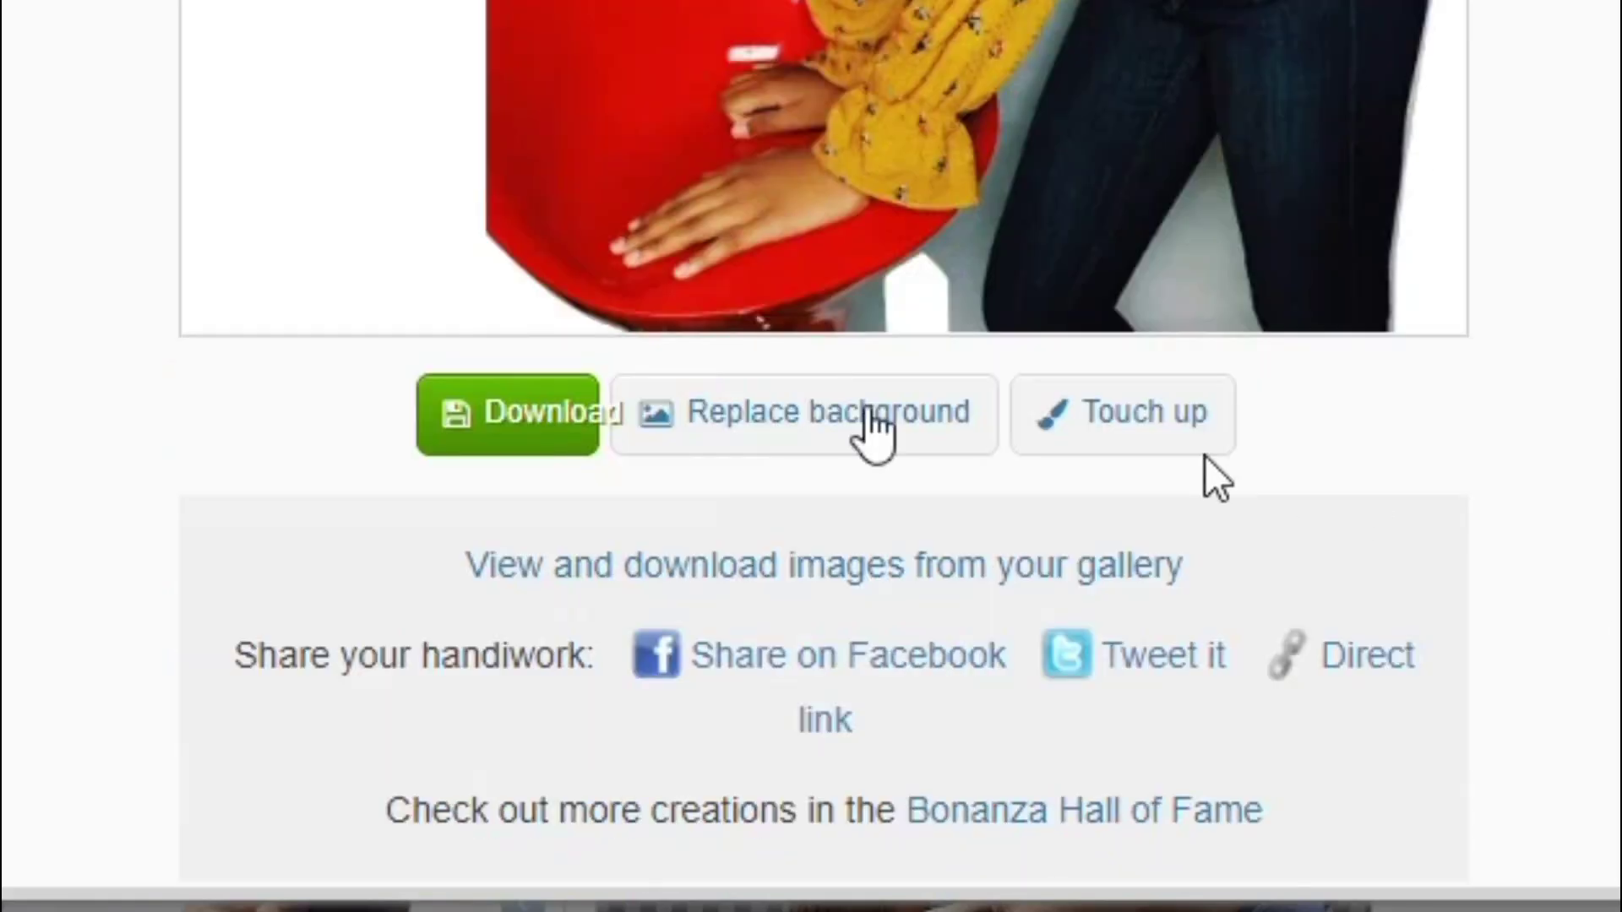
pyautogui.click(545, 411)
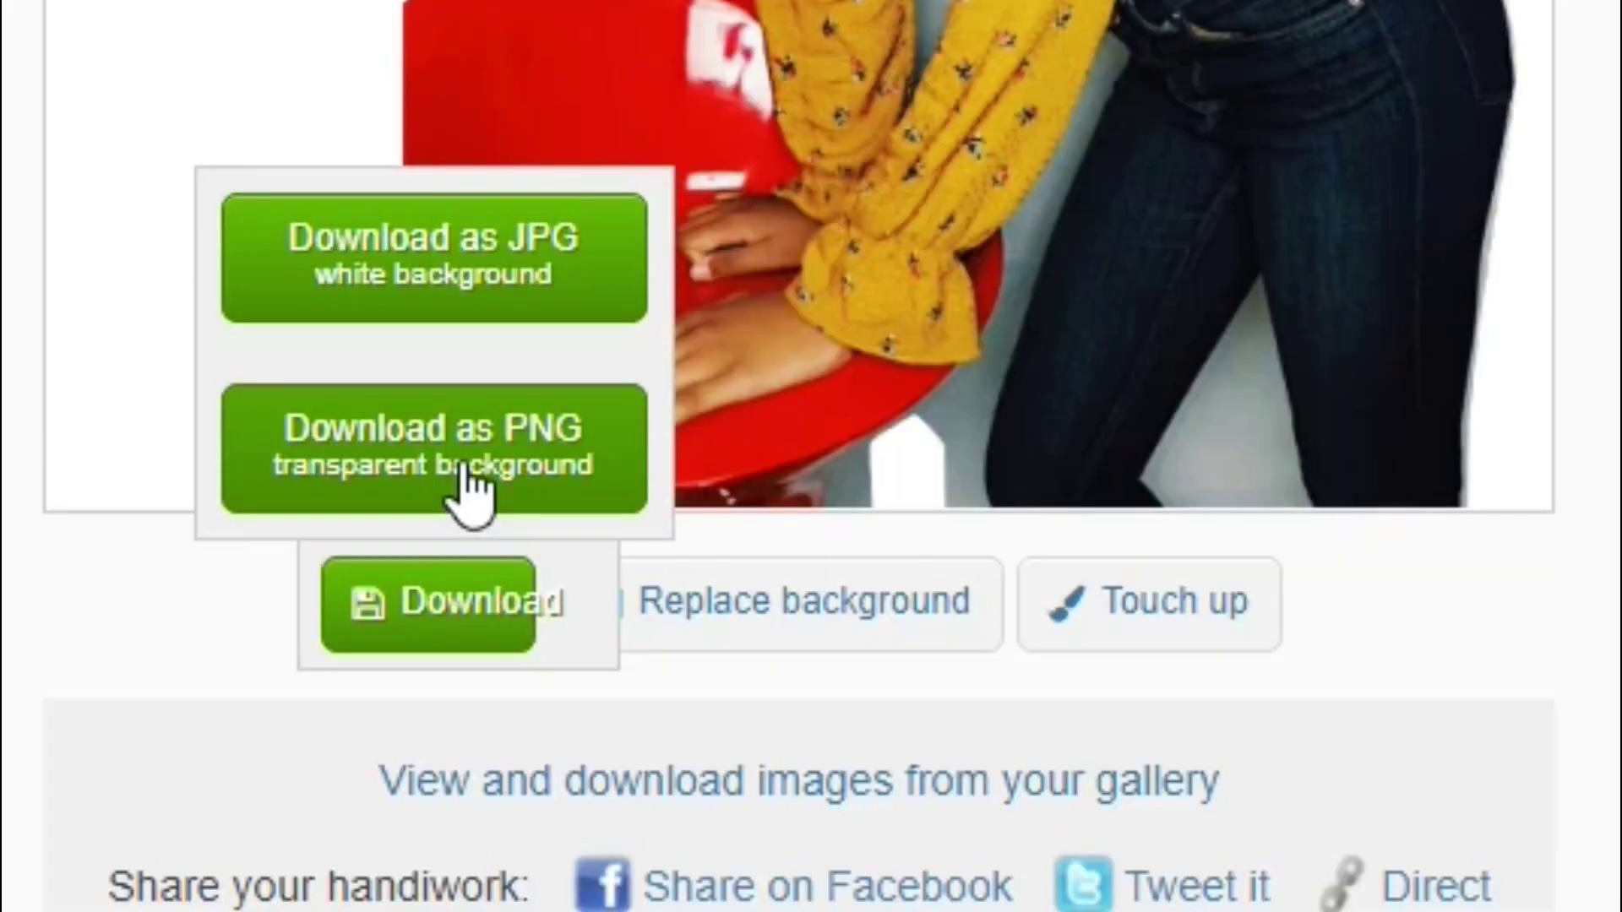
pyautogui.click(472, 489)
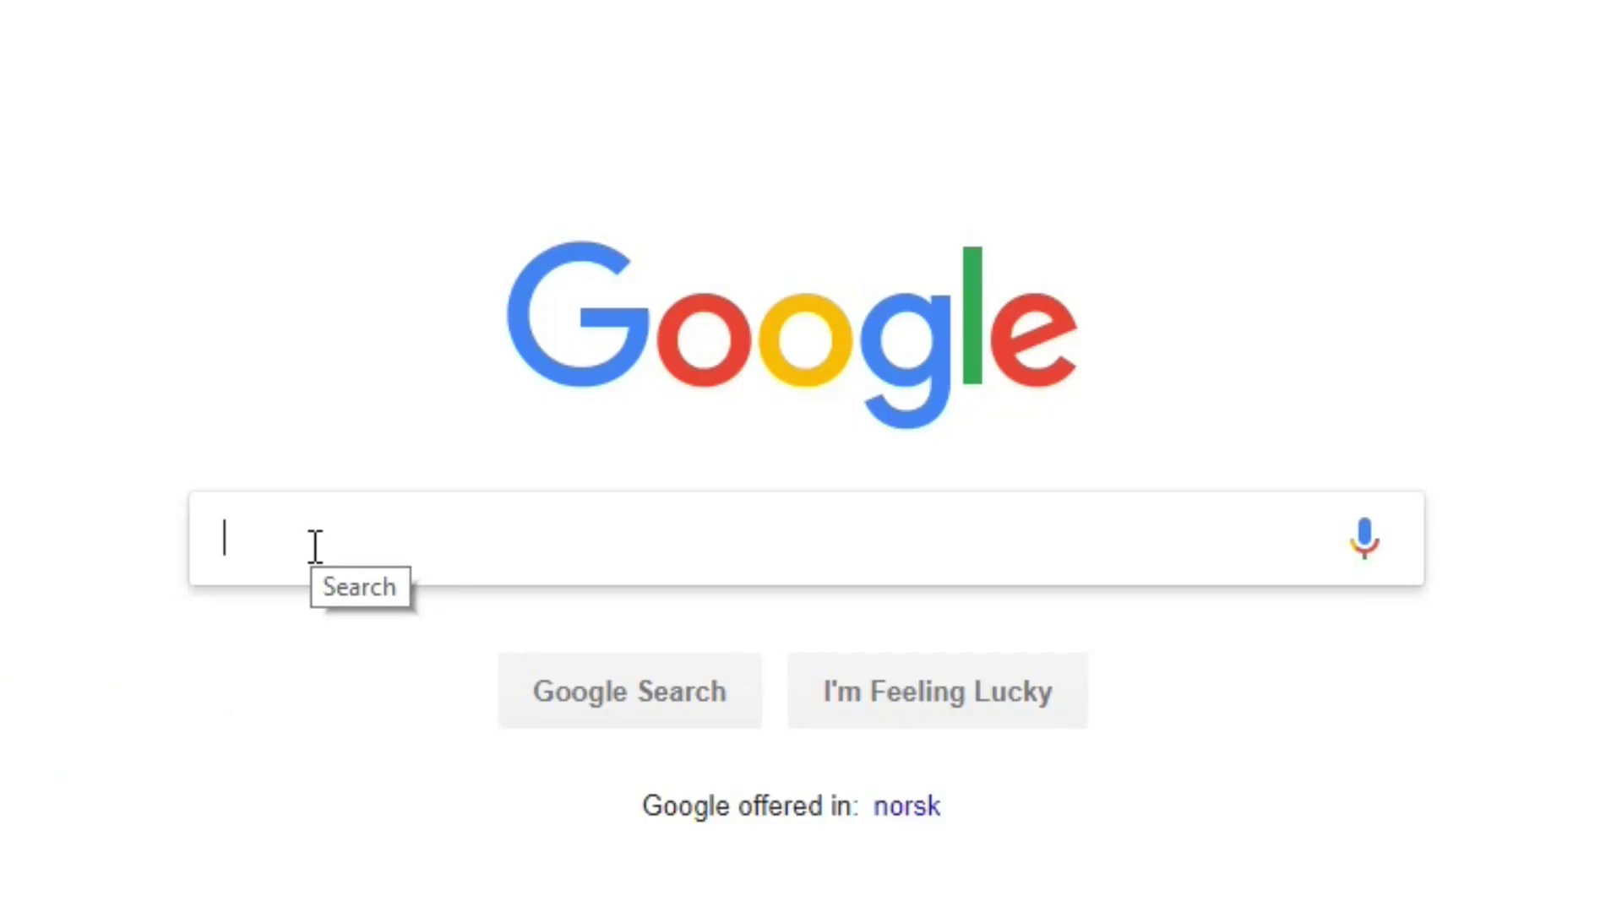
pyautogui.write('wond')
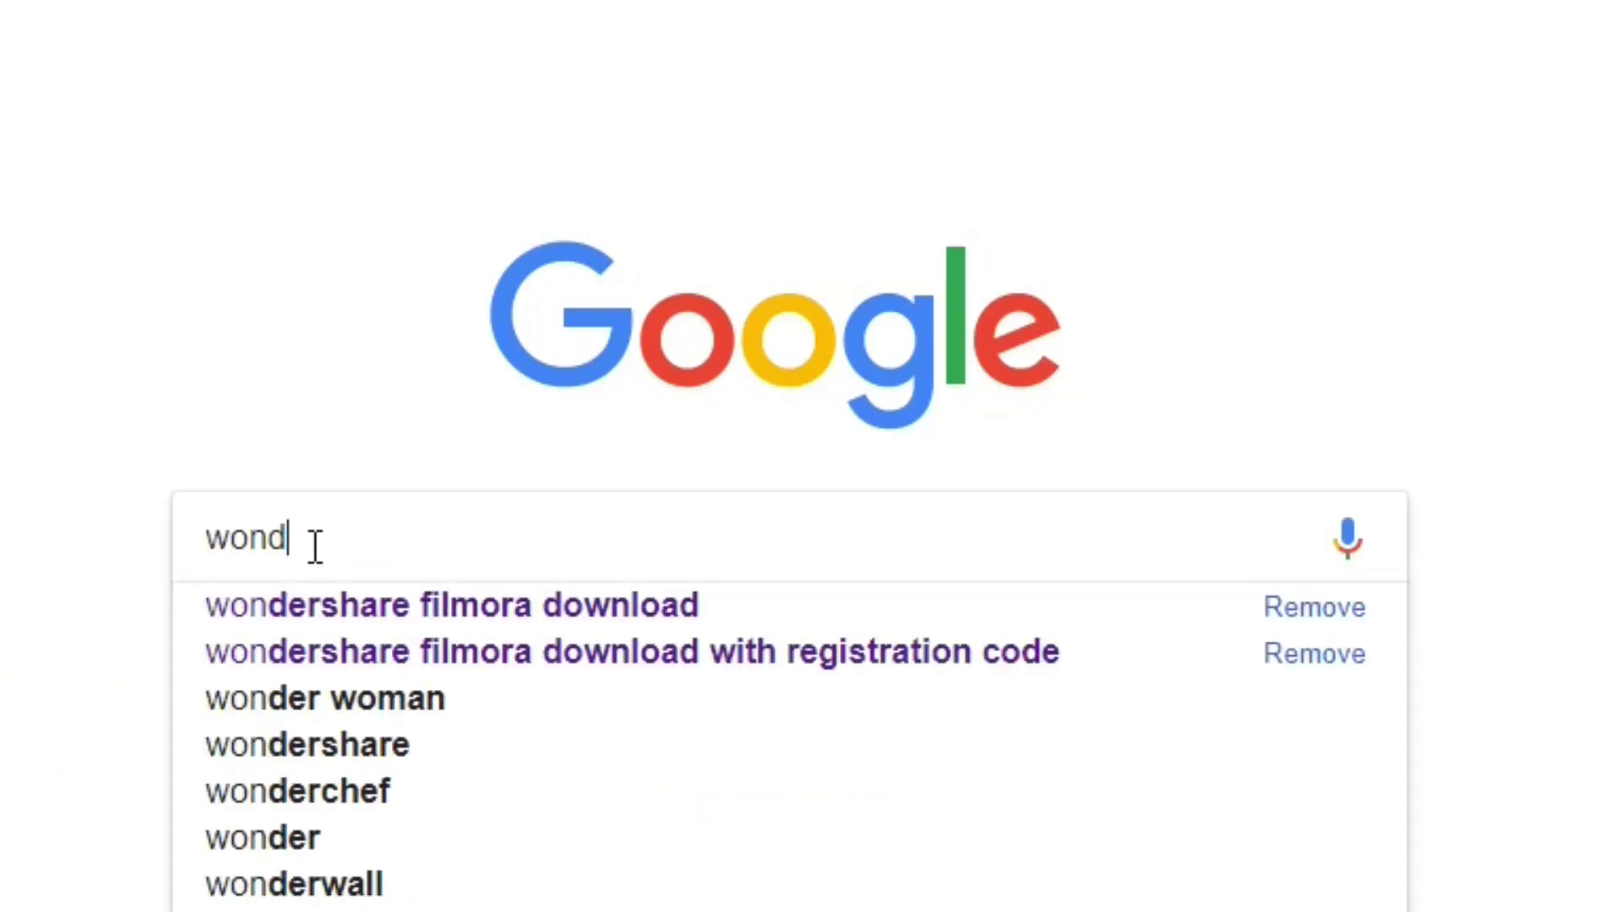
pyautogui.write('ersh')
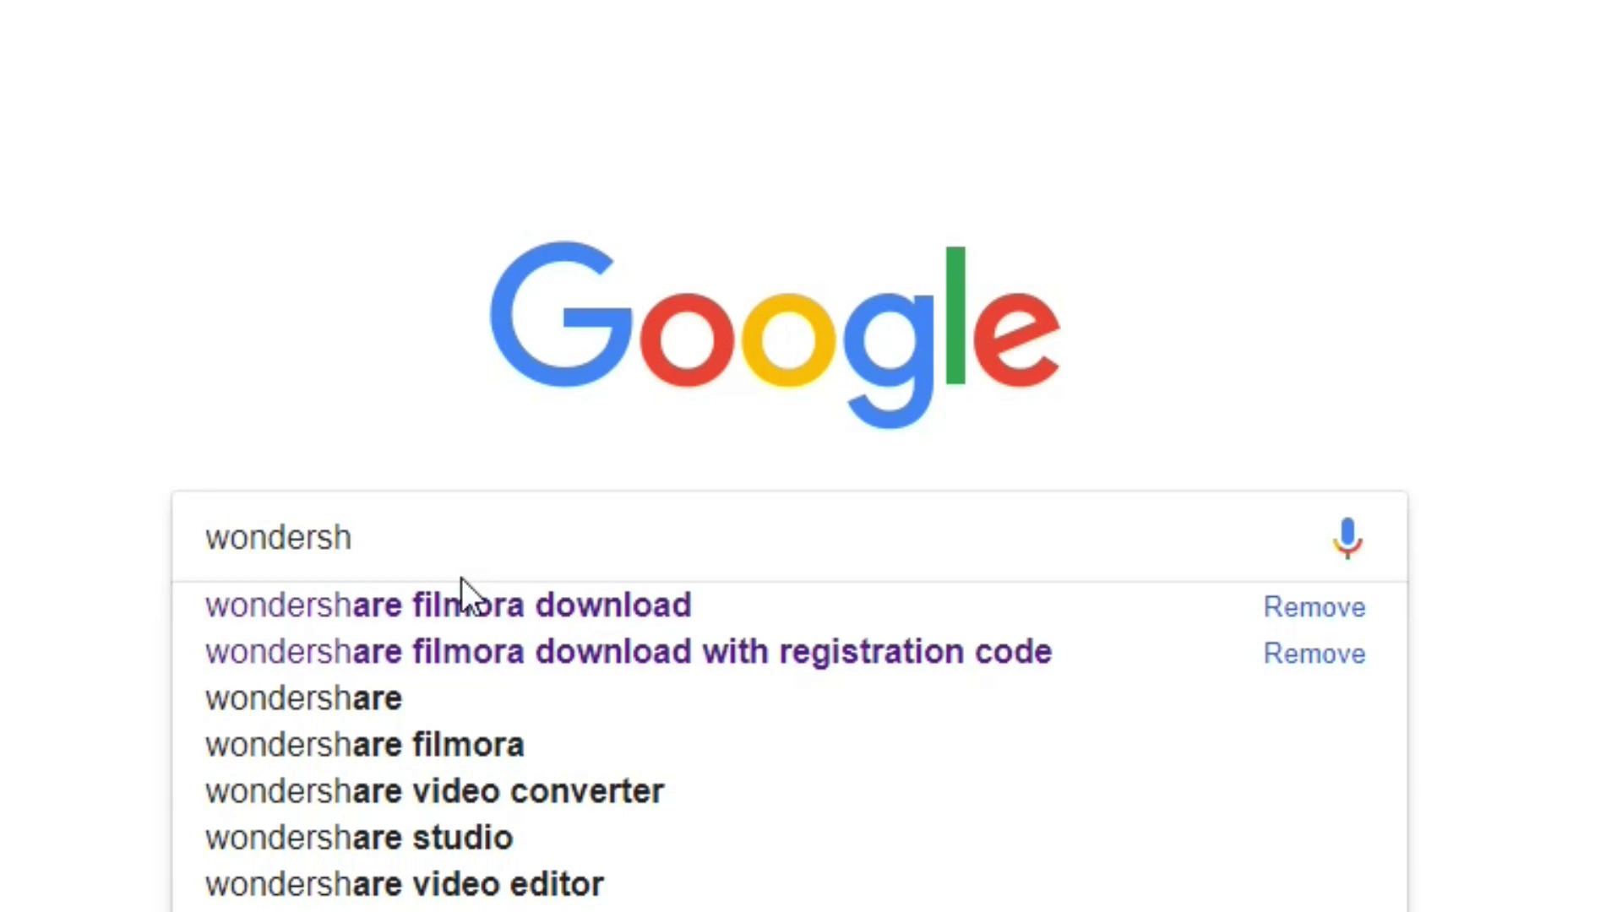
# Step: Search Google for 'wondershare filmora download' and start the free Filmora download
pyautogui.click(470, 597)
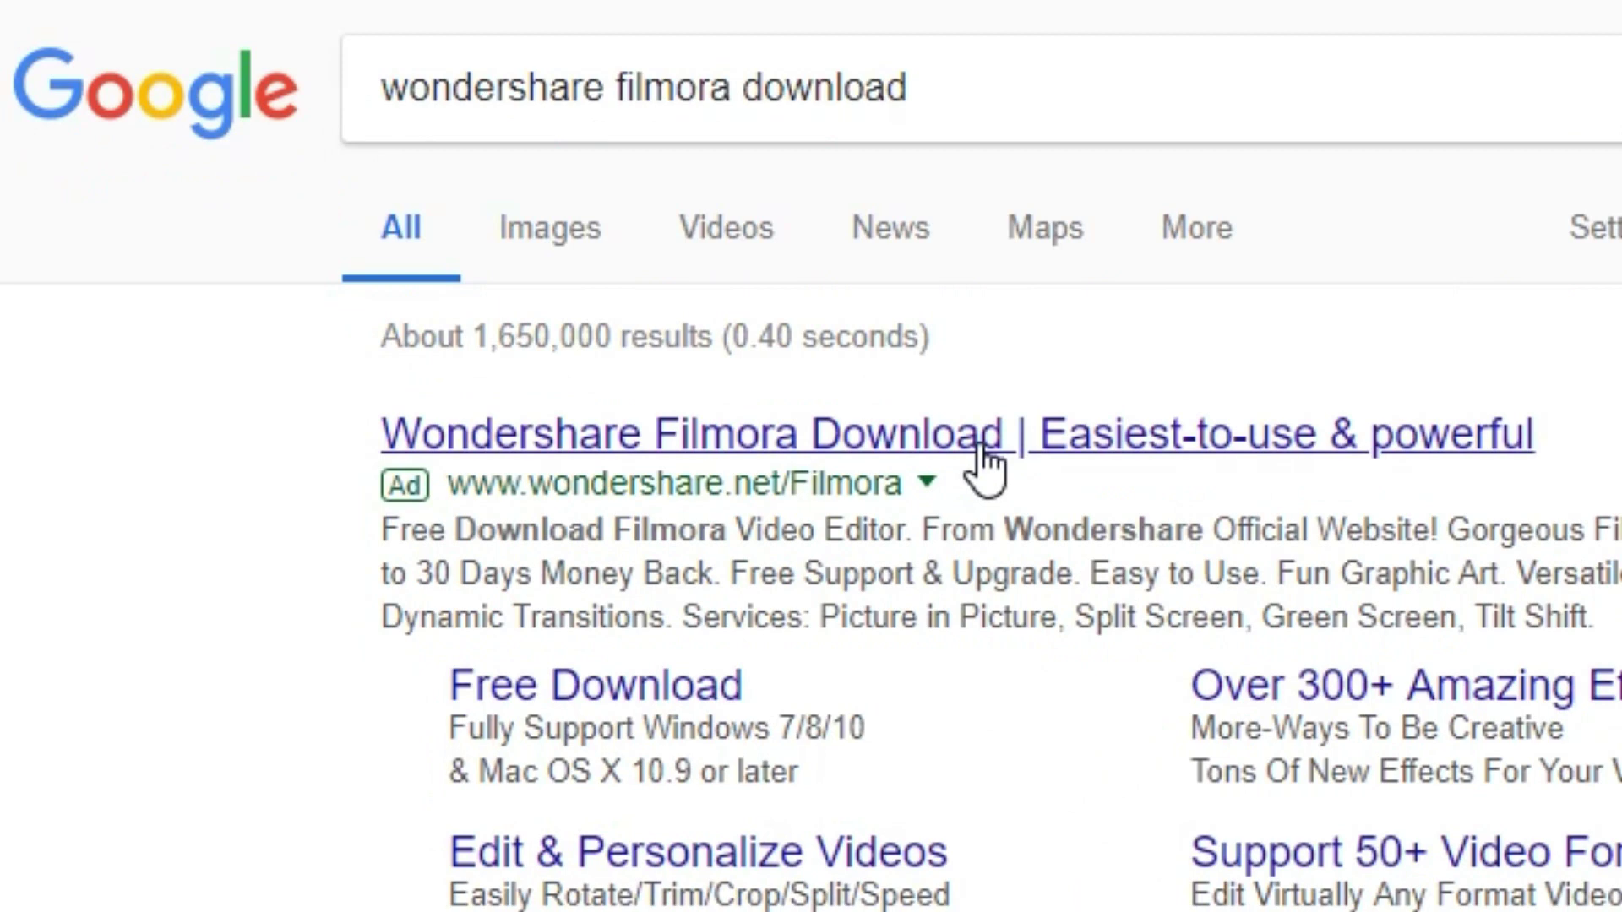
pyautogui.click(932, 494)
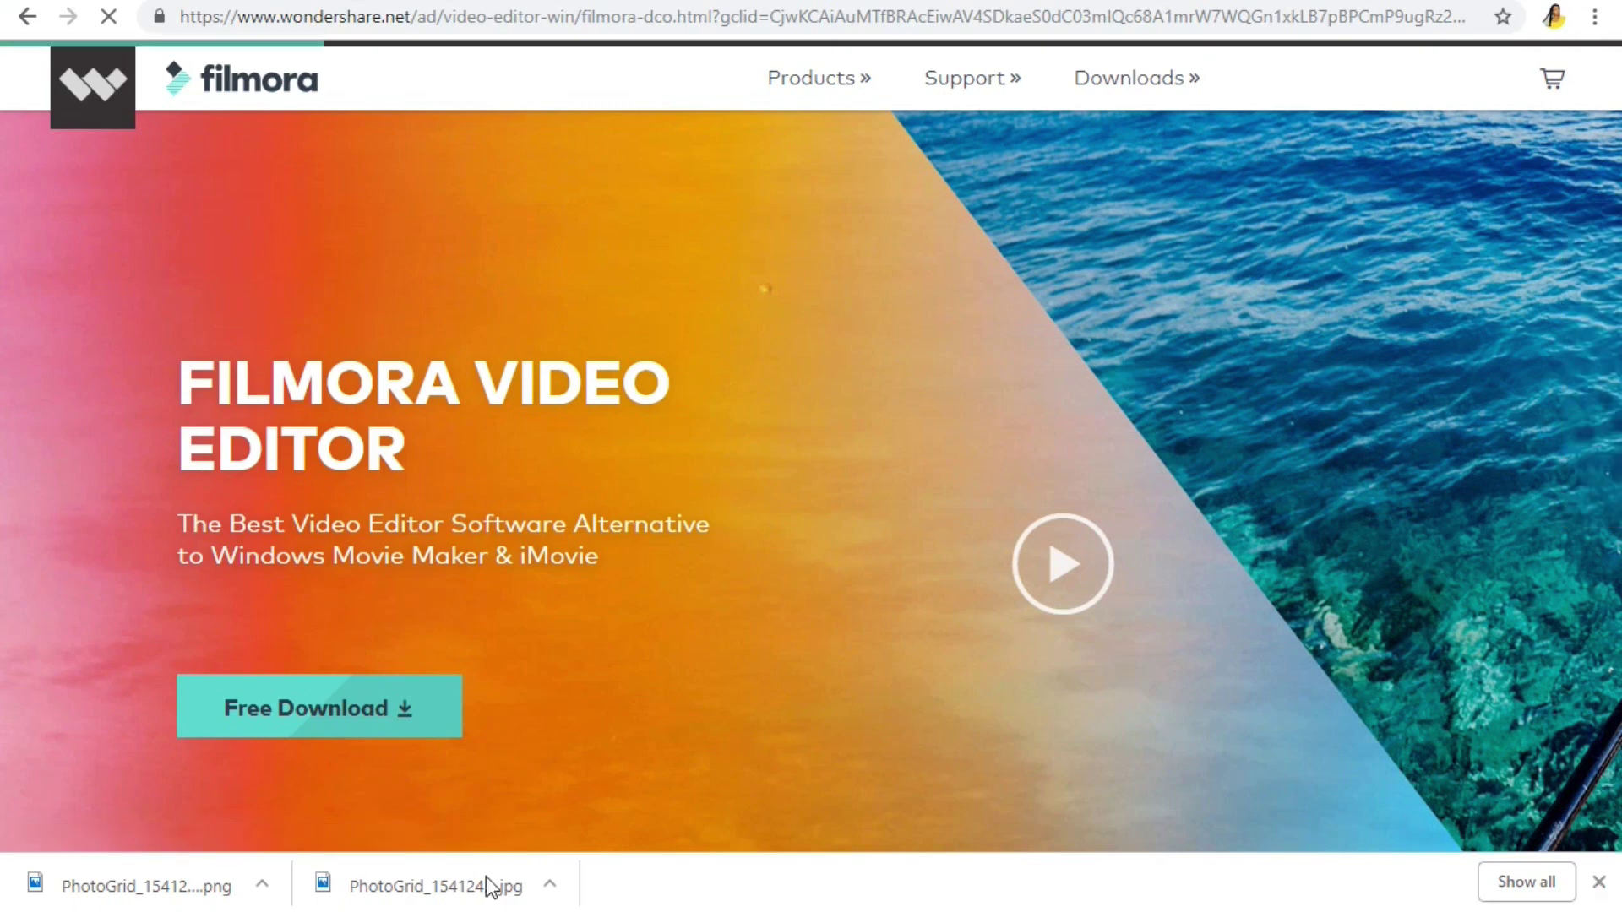
pyautogui.click(311, 712)
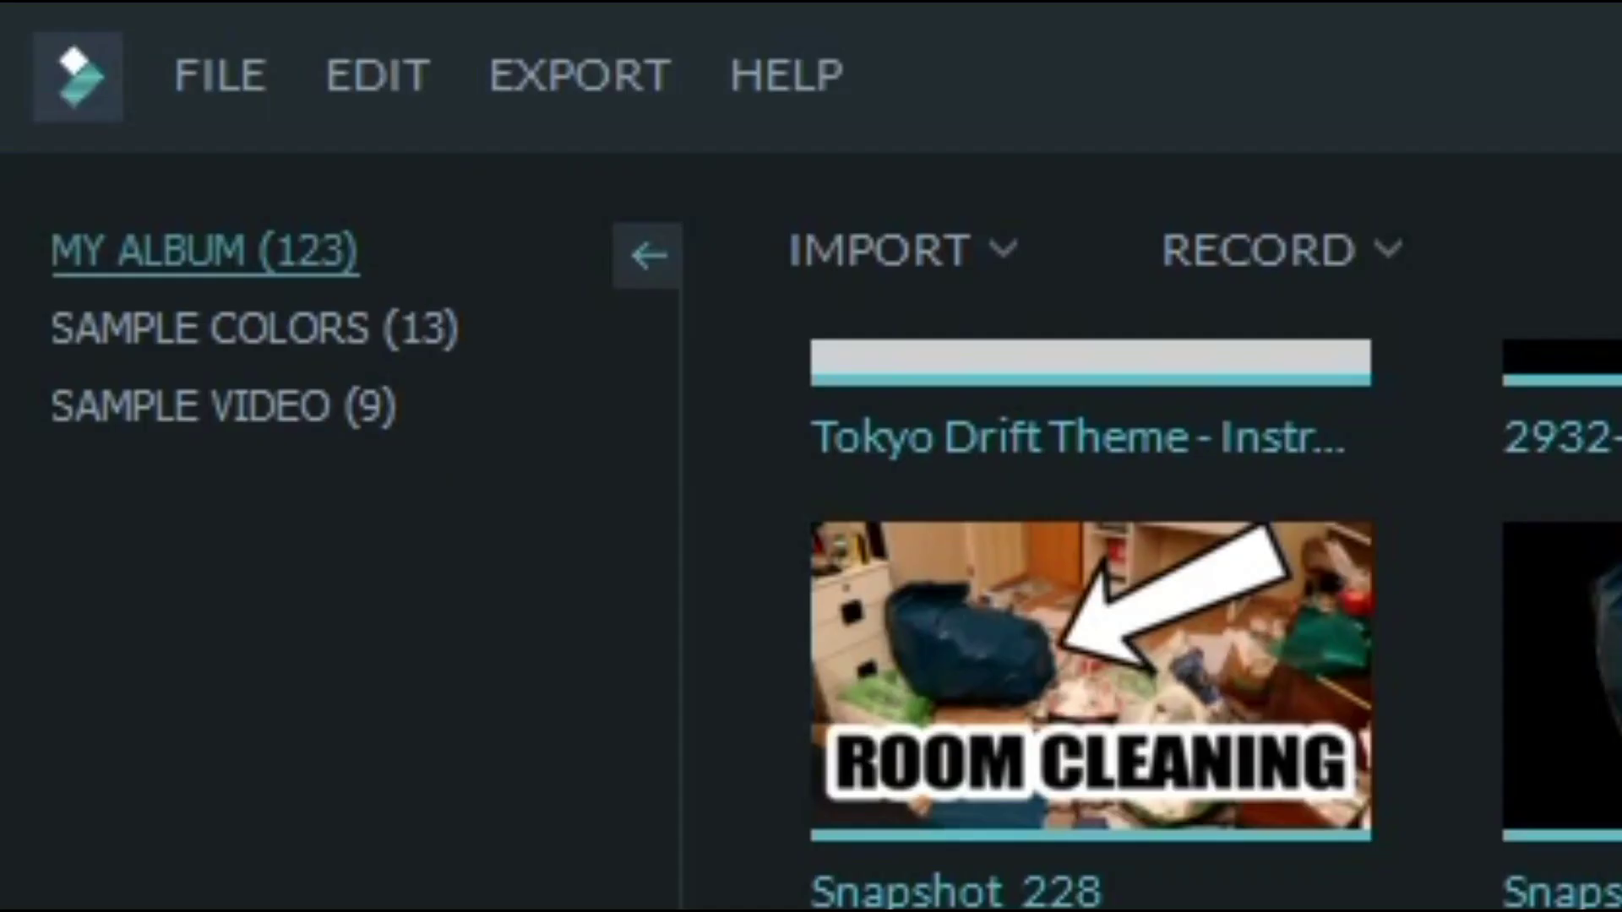
pyautogui.click(357, 89)
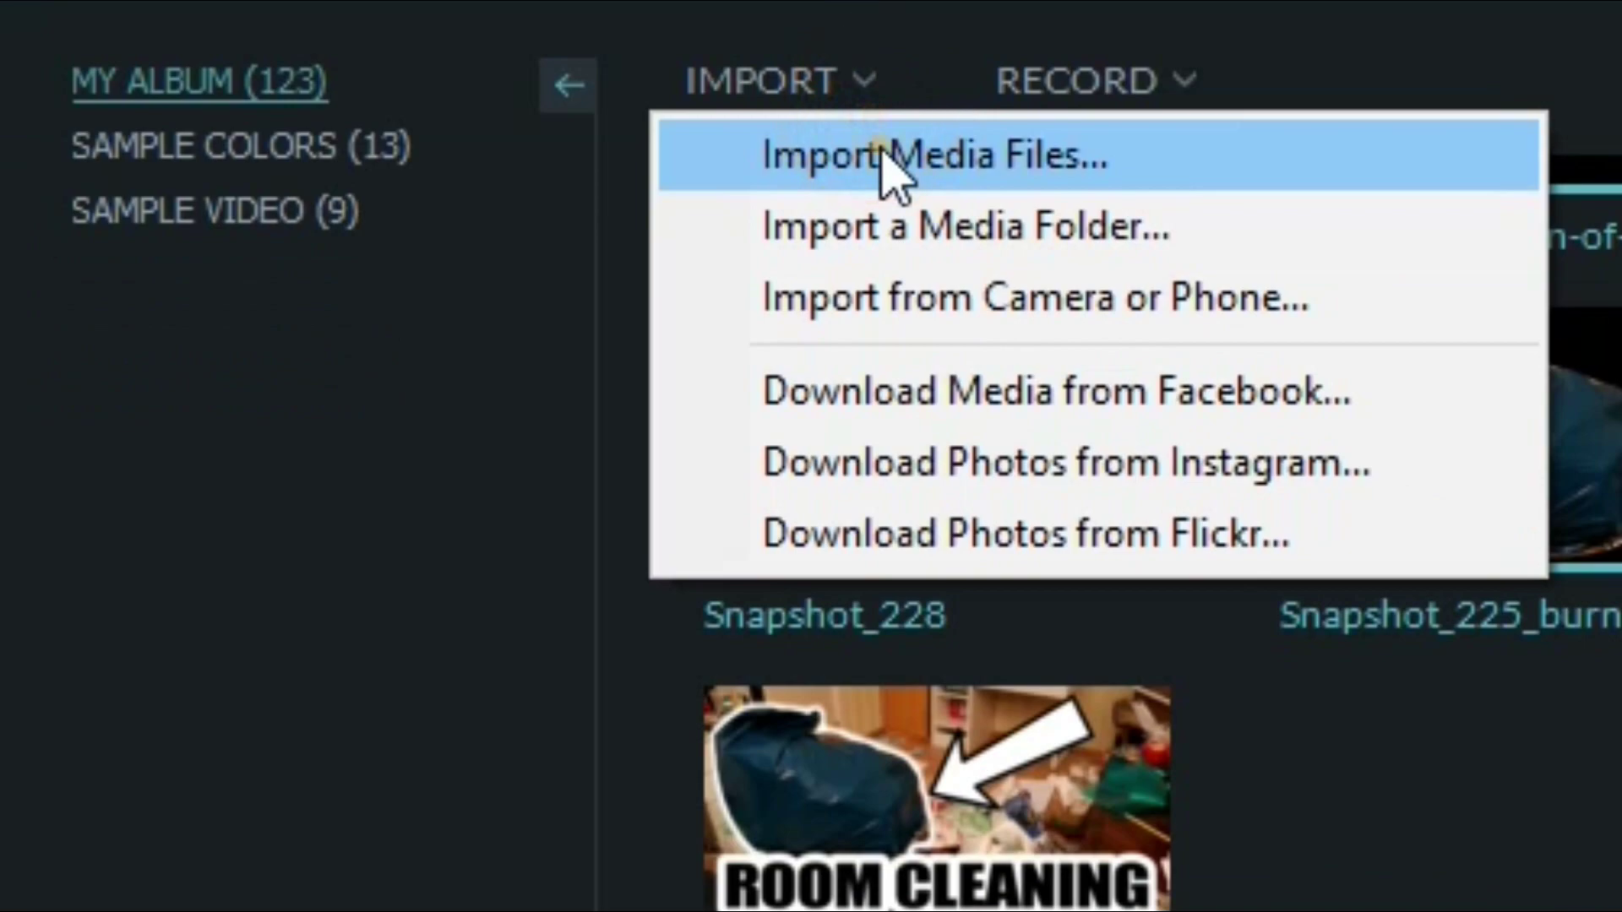
pyautogui.click(1014, 339)
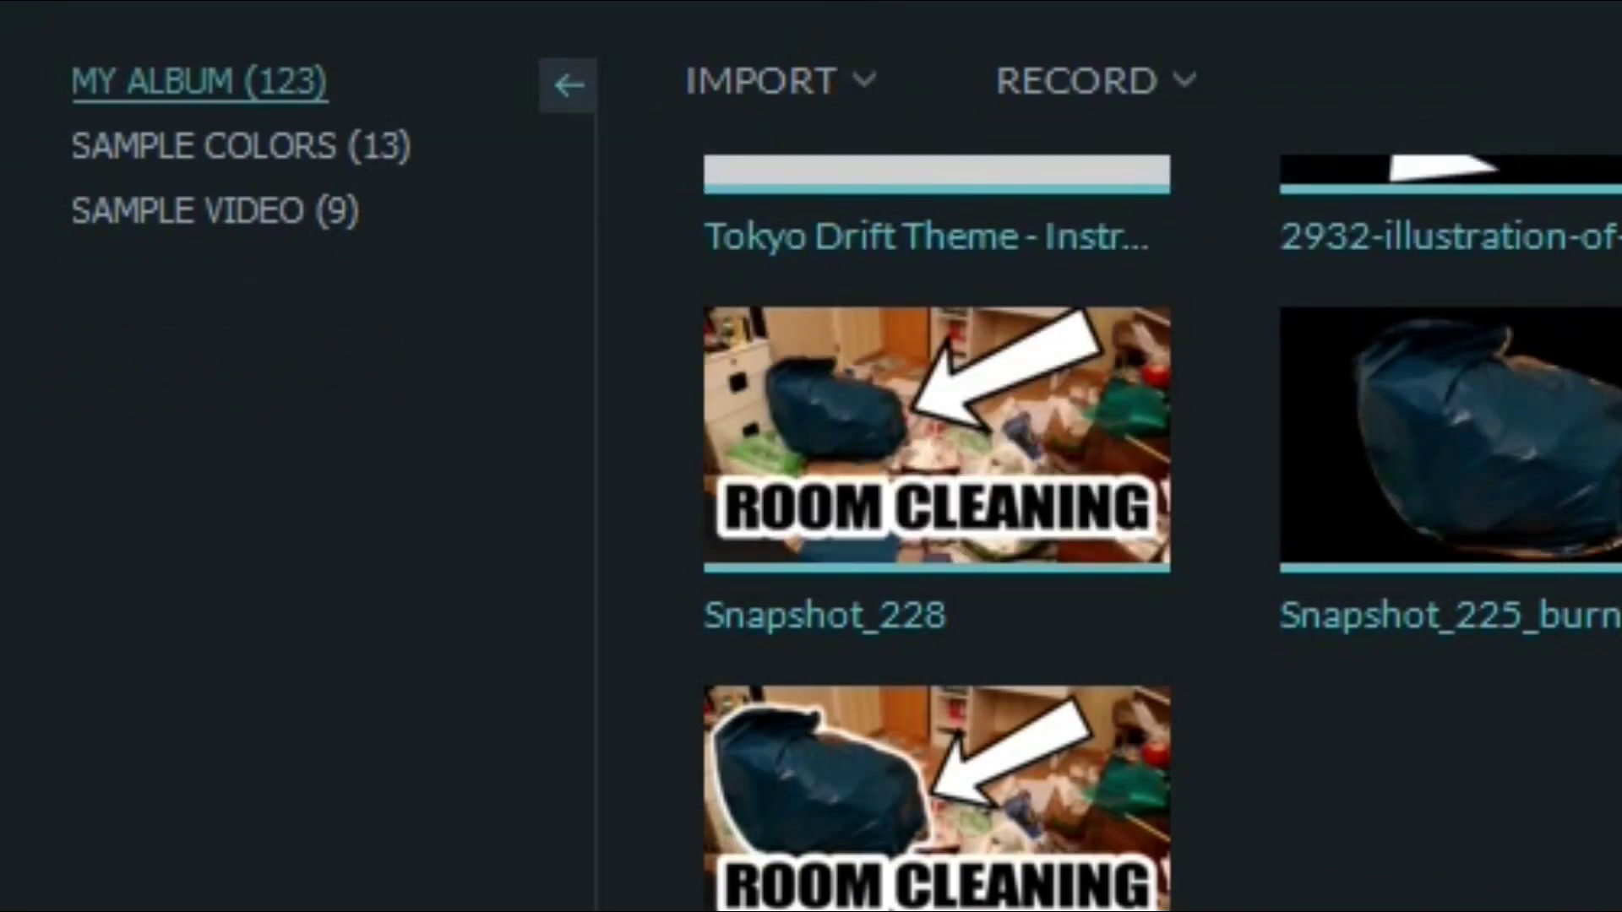
pyautogui.write('PHO')
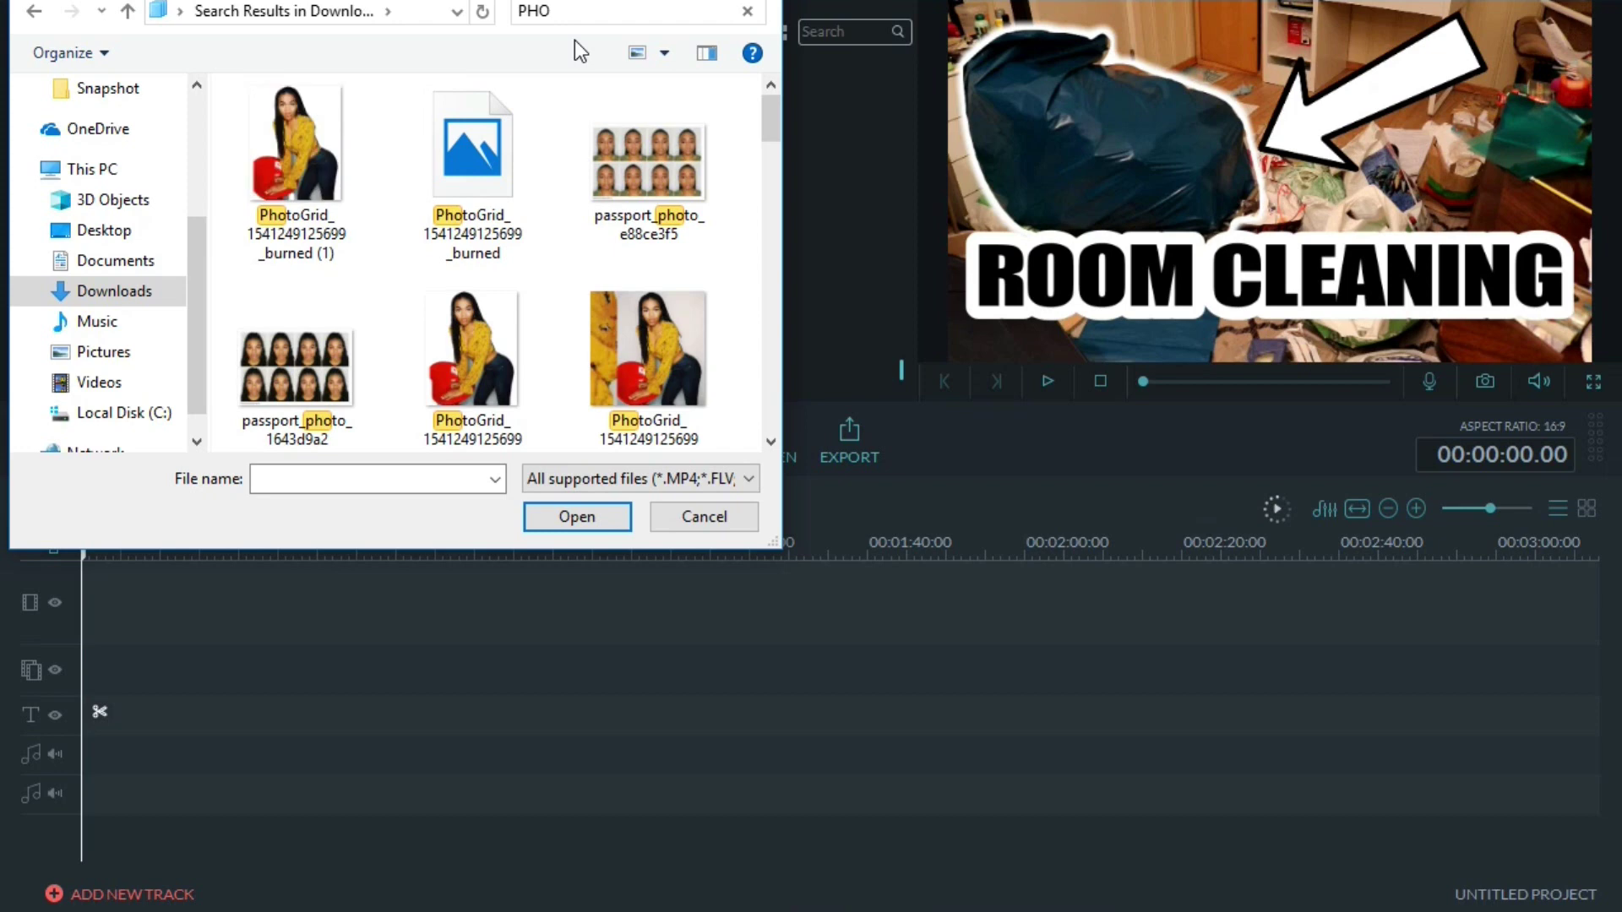
pyautogui.click(311, 146)
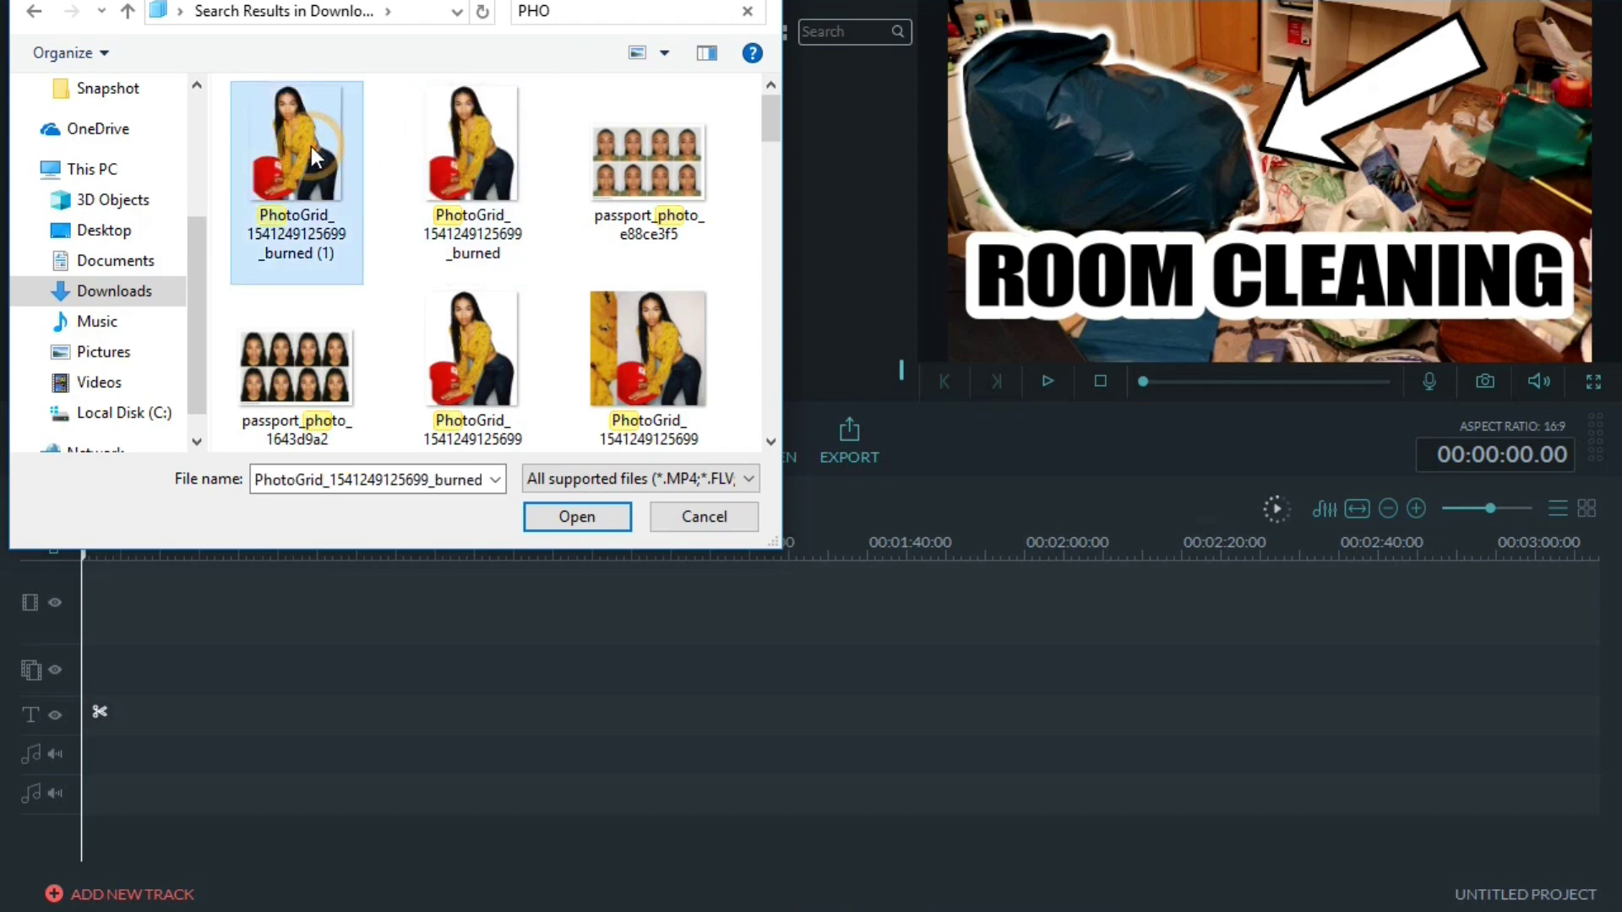
pyautogui.doubleClick(310, 145)
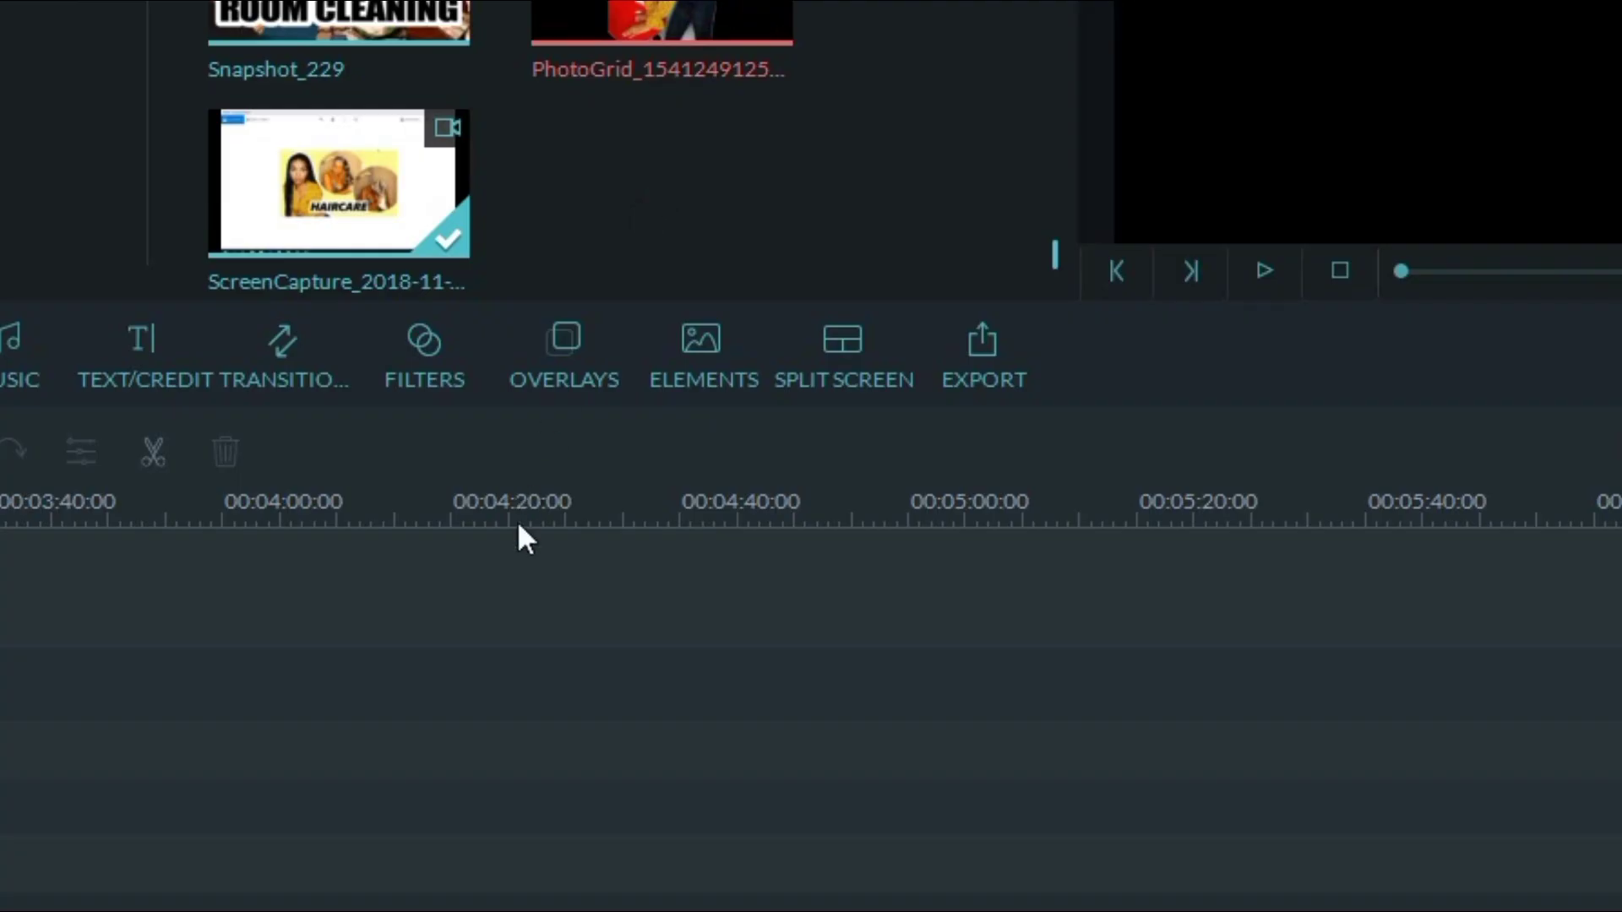
# Step: Place the PhotoGrid cut-out on the PIP track over a pink colour clip, then deselect
pyautogui.moveTo(664, 22); pyautogui.dragTo(501, 696)
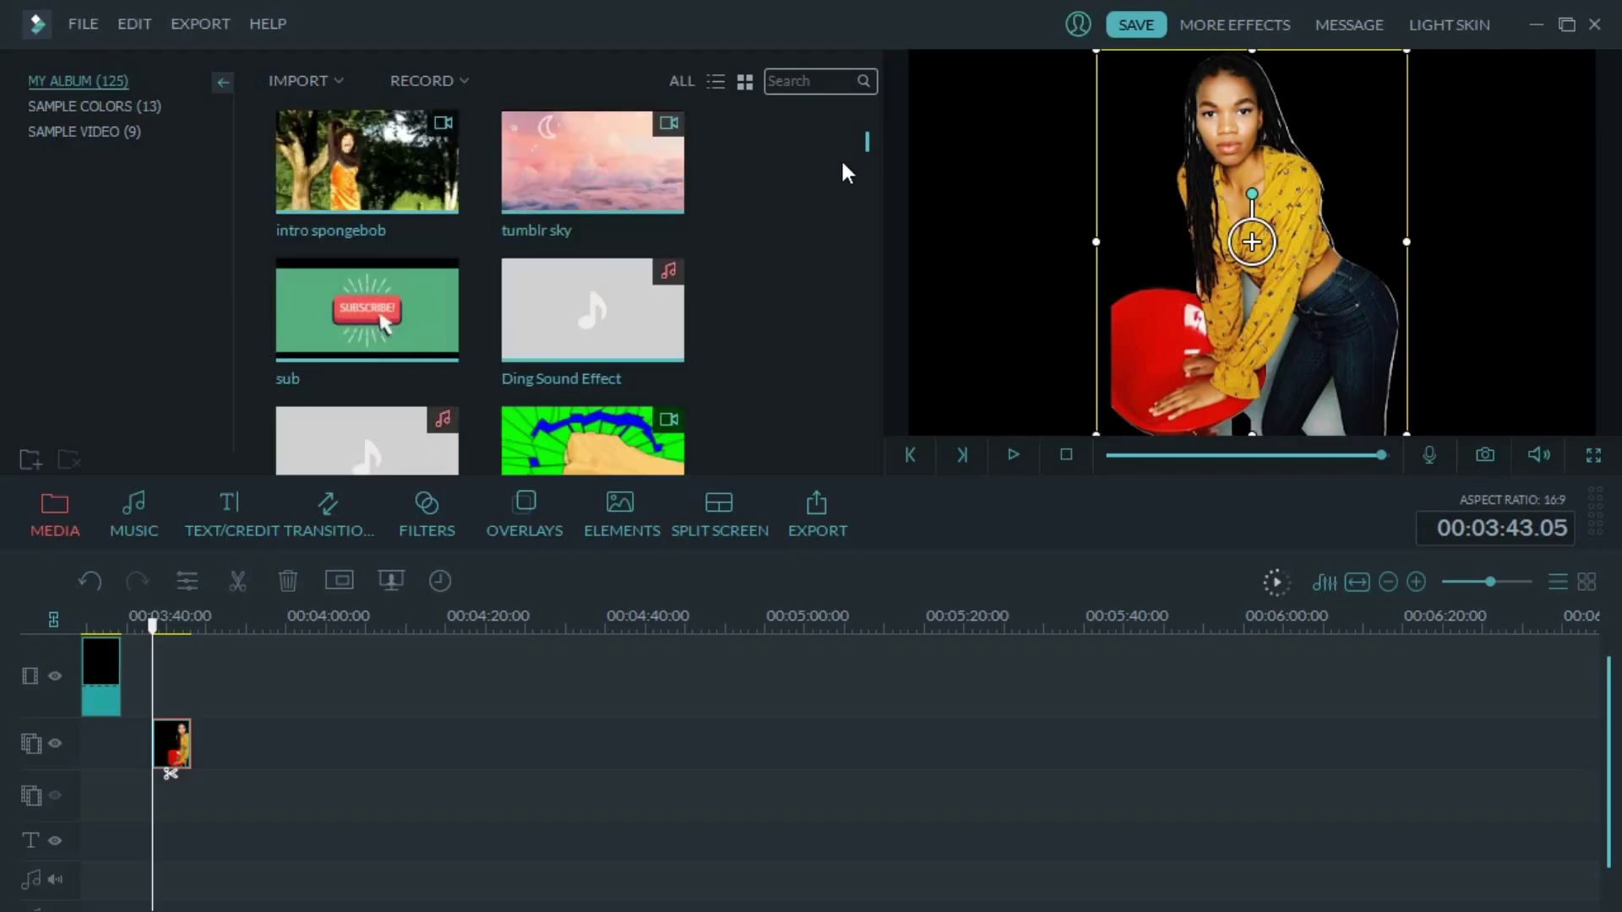
pyautogui.moveTo(869, 142); pyautogui.dragTo(866, 188)
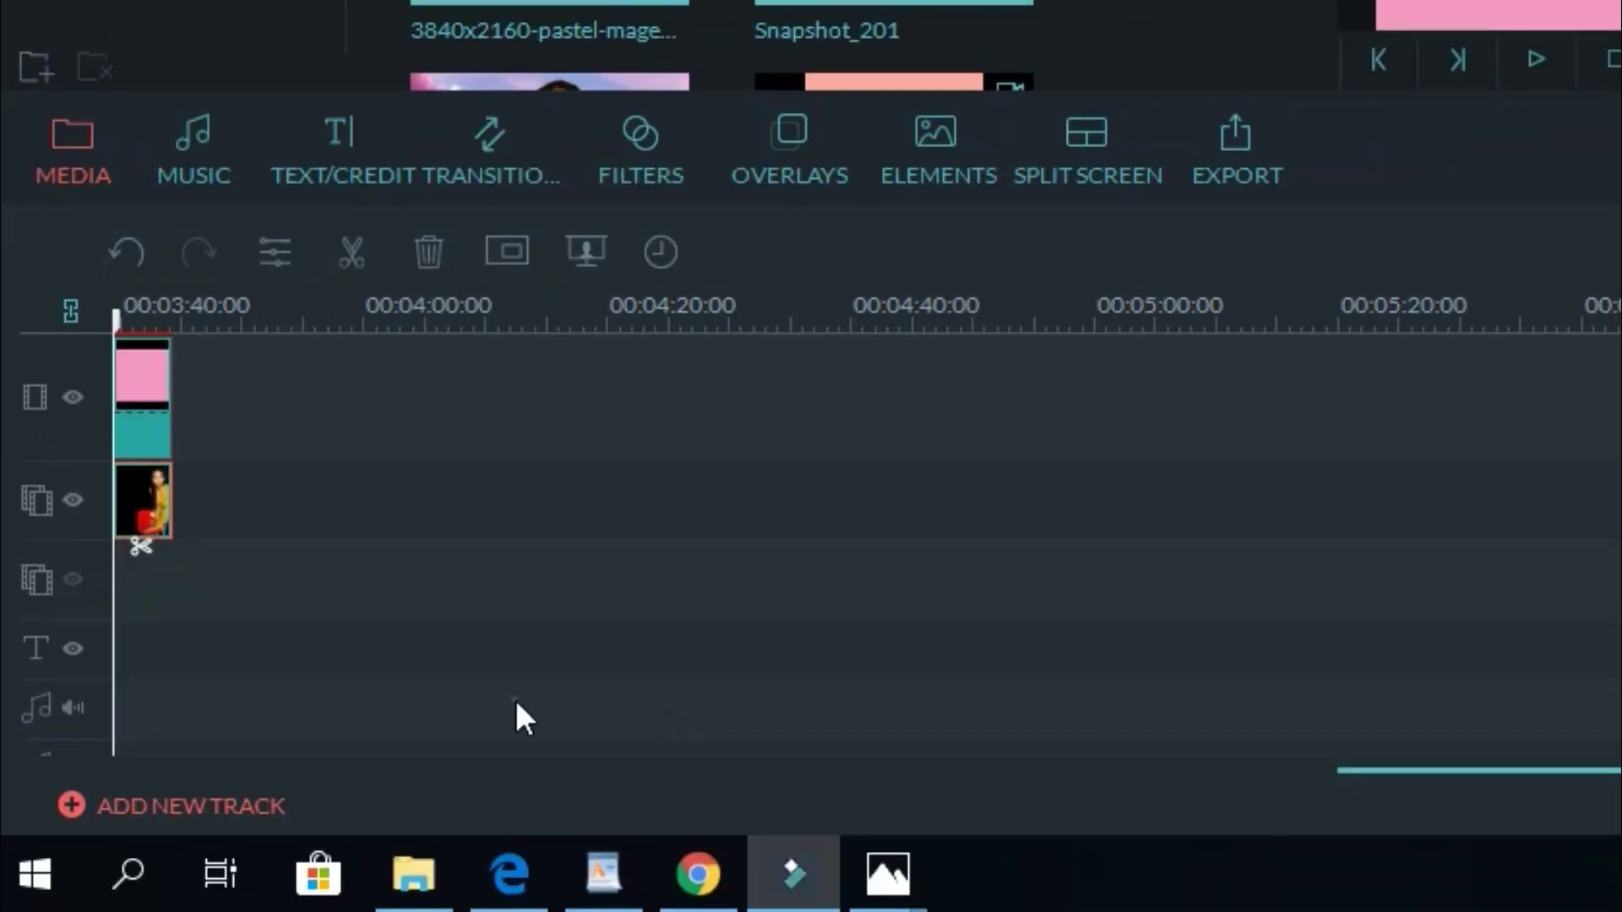
pyautogui.click(516, 699)
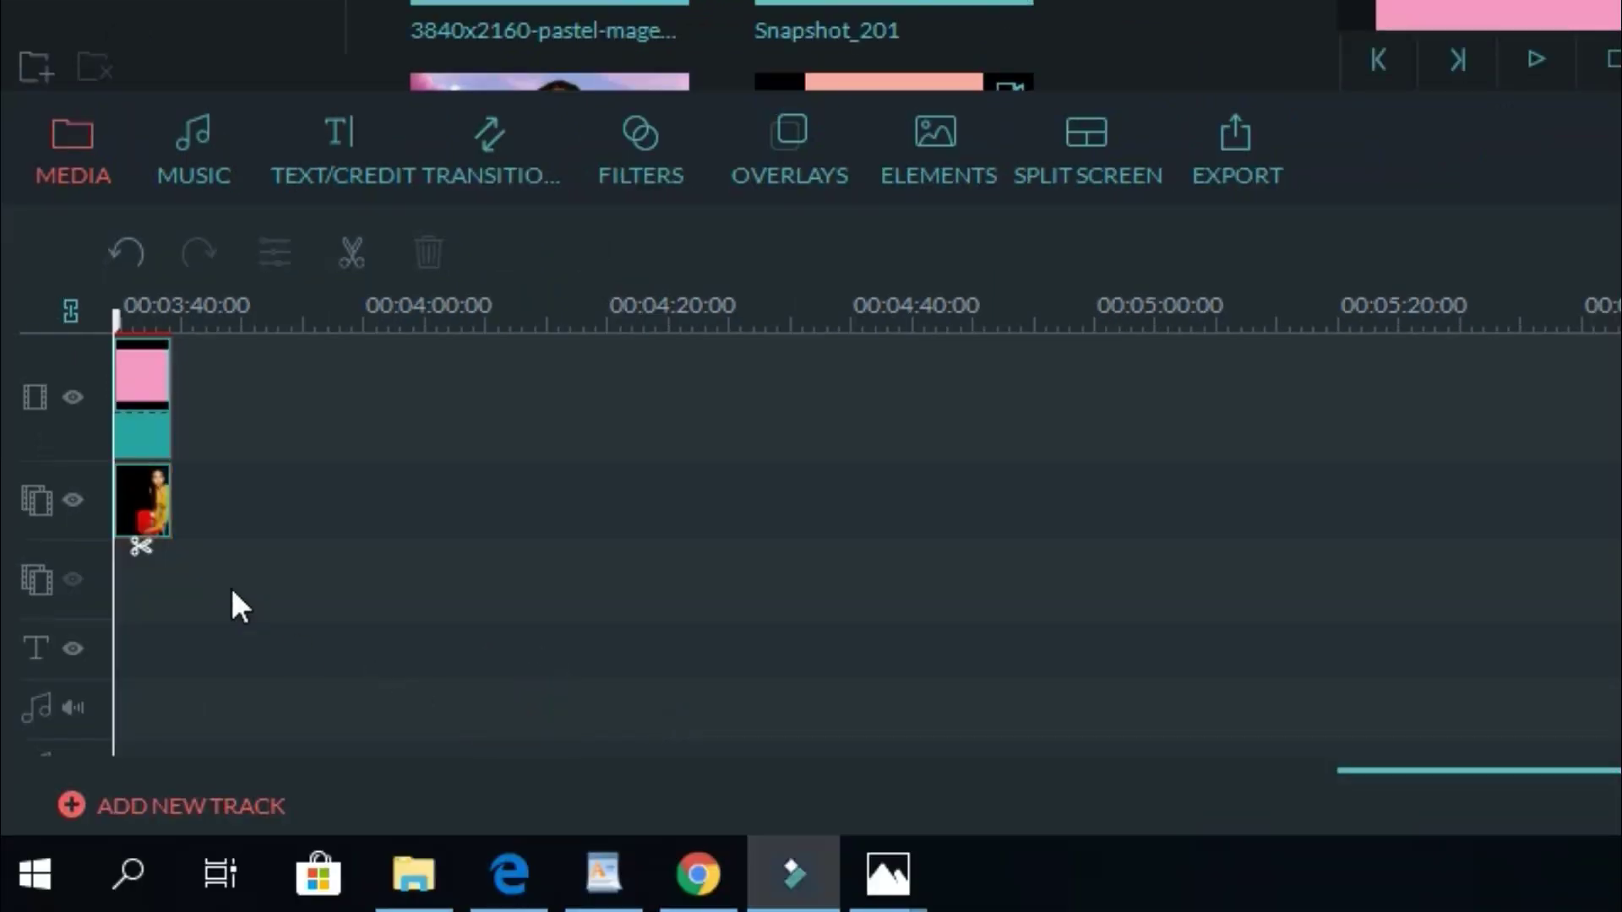
# Step: Apply a white Green Screen border to the cut-out clip with distance 8 and blur 6
pyautogui.rightClick(147, 495)
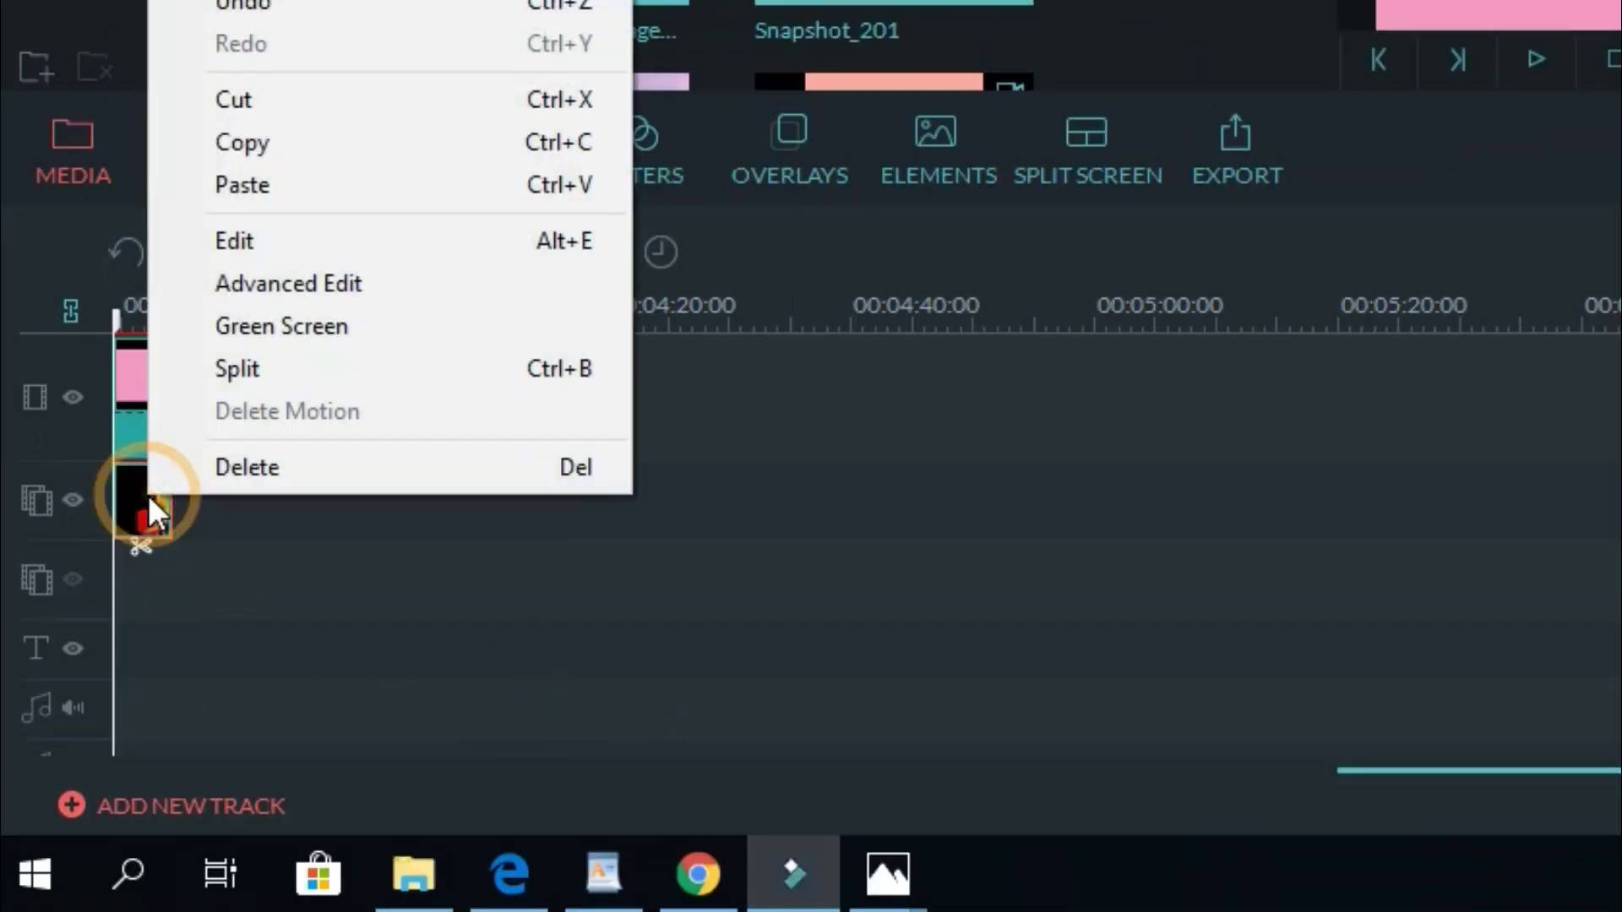
pyautogui.click(321, 327)
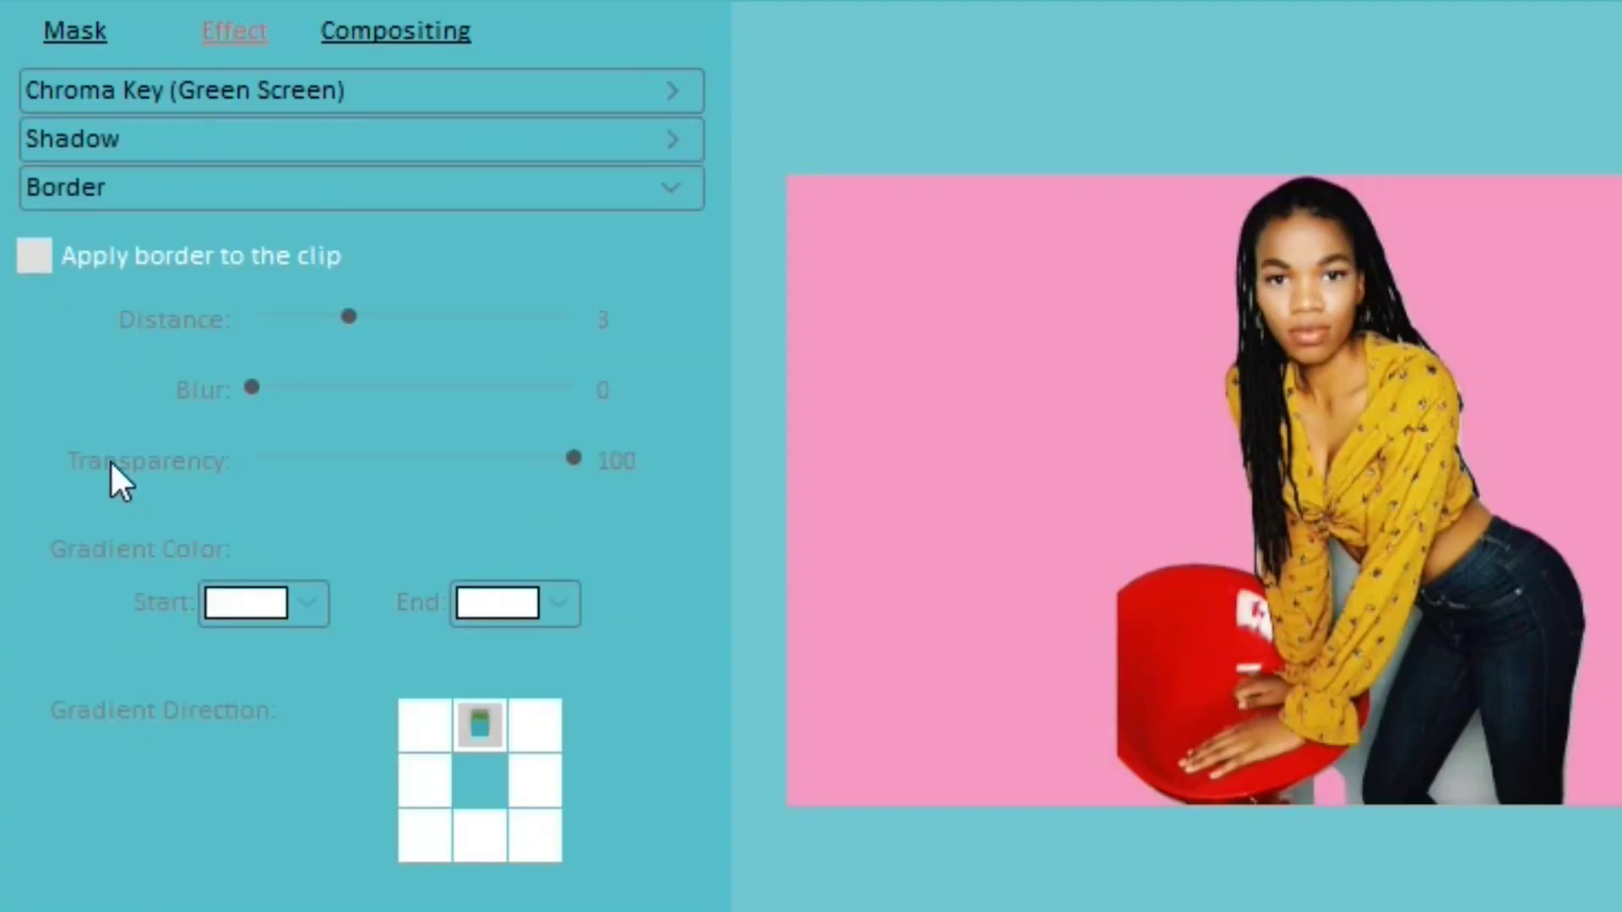
pyautogui.click(35, 268)
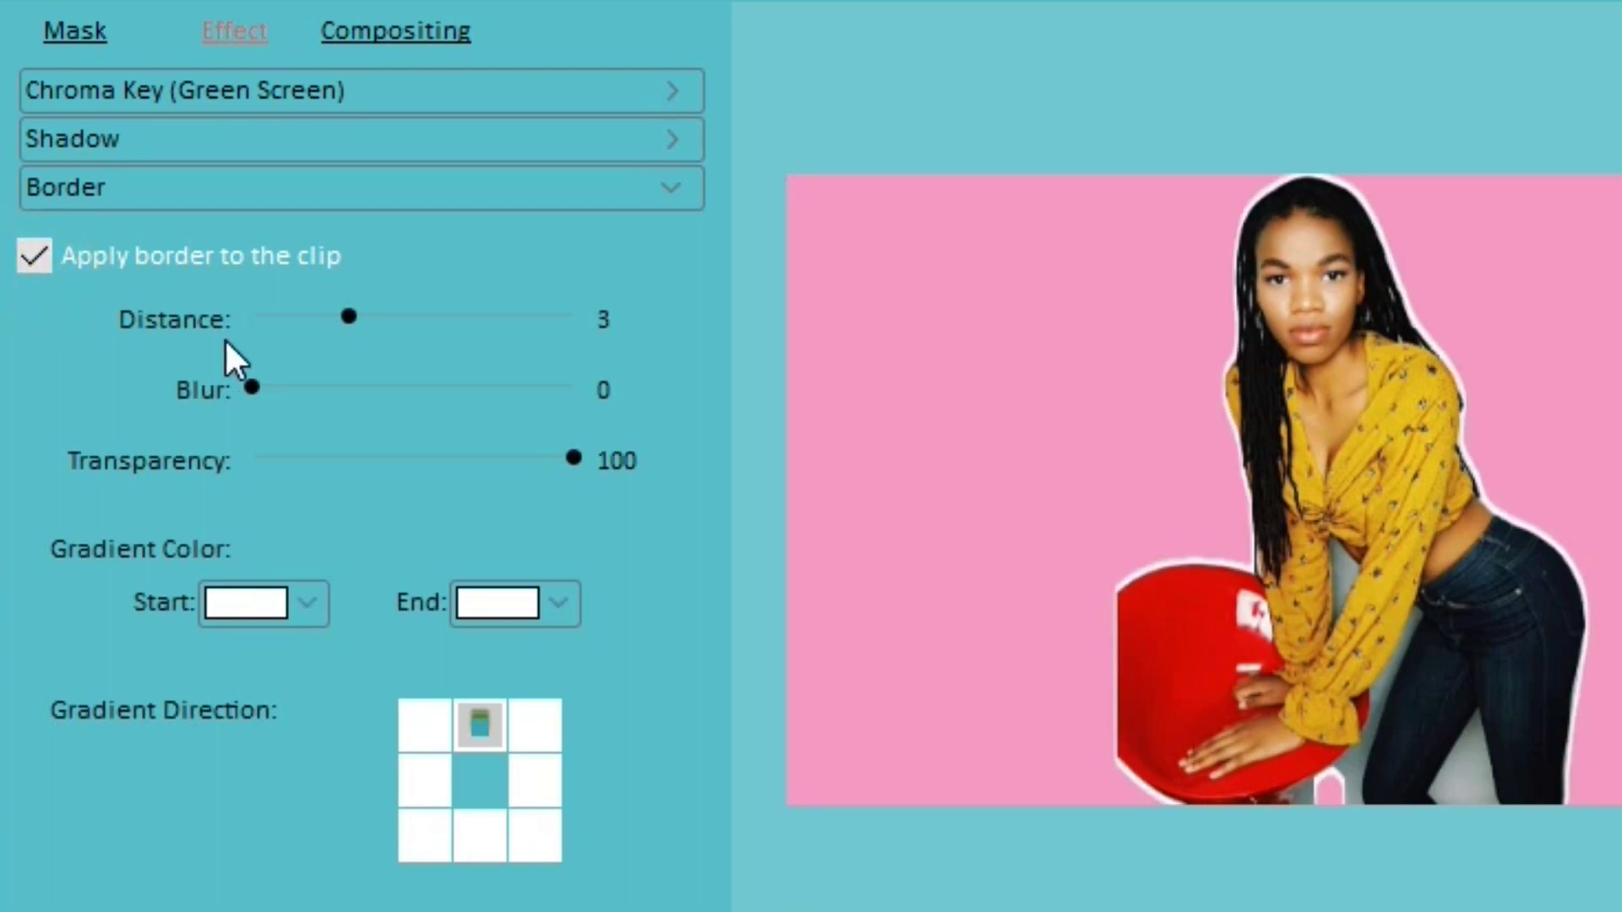
pyautogui.moveTo(349, 316); pyautogui.dragTo(510, 317)
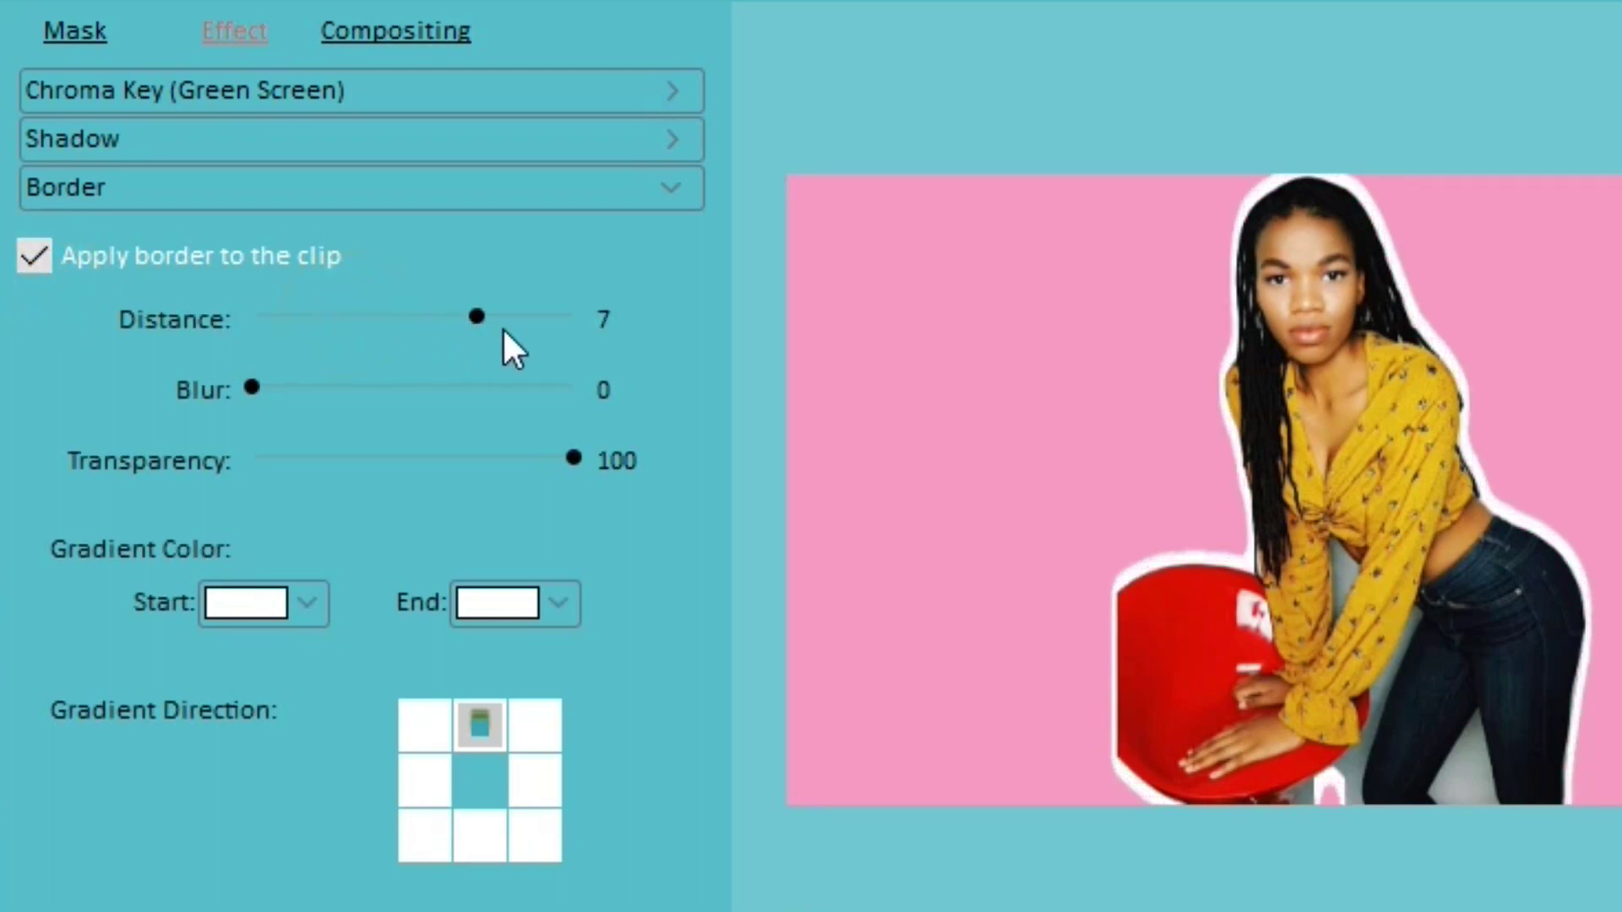
pyautogui.moveTo(252, 390); pyautogui.dragTo(445, 387)
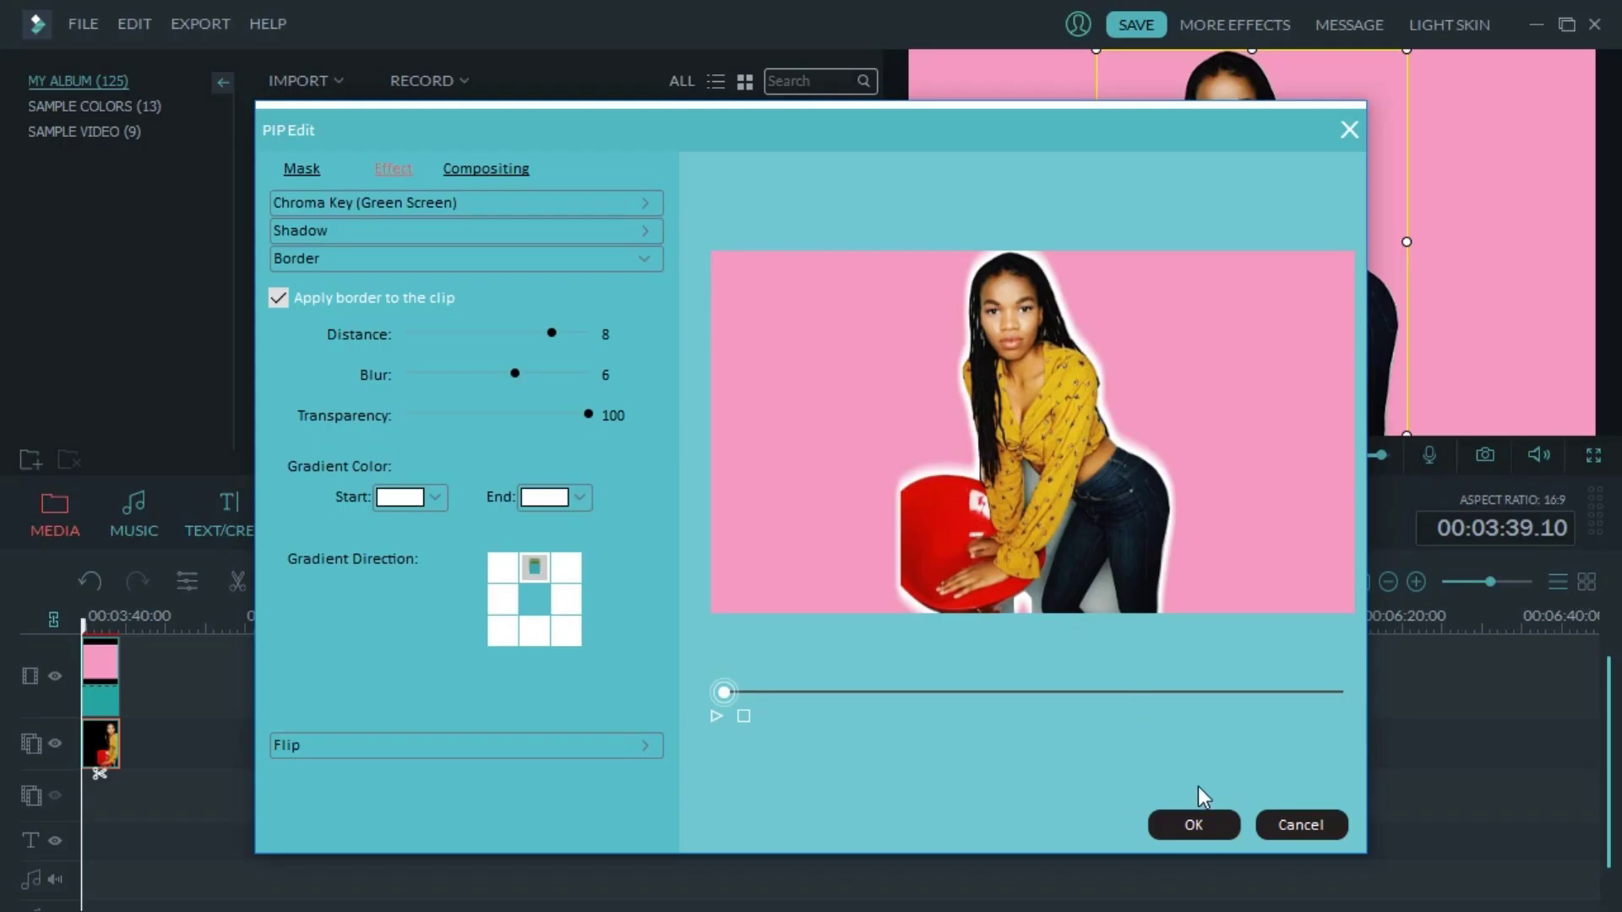
# Step: Confirm the border settings and capture the preview as Snapshot_231
pyautogui.click(1195, 824)
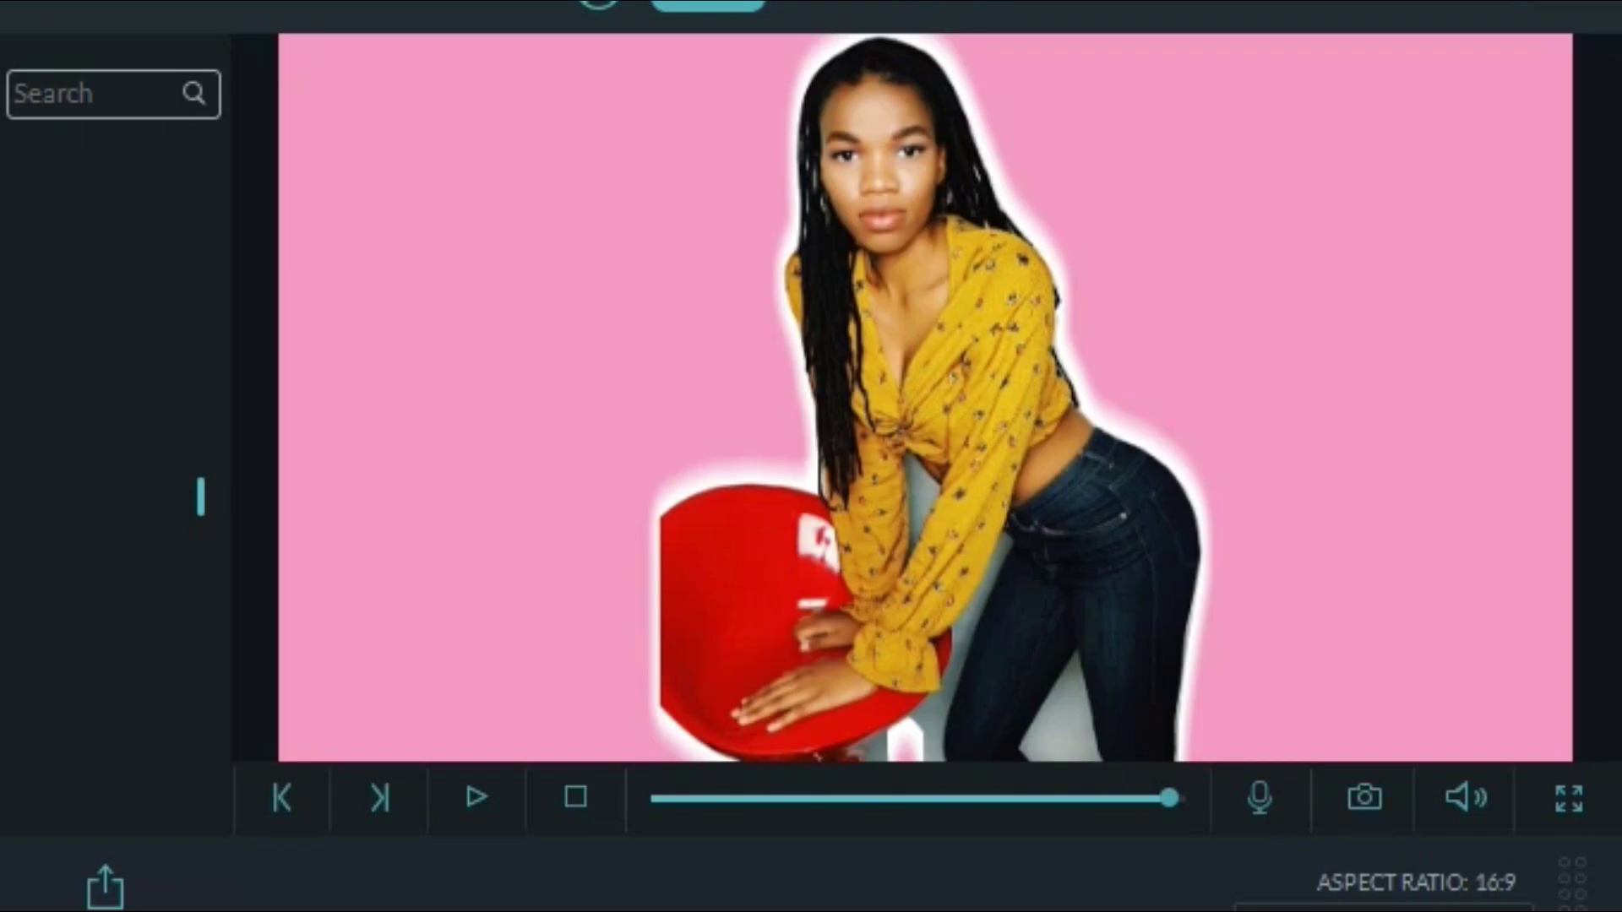
pyautogui.click(1362, 791)
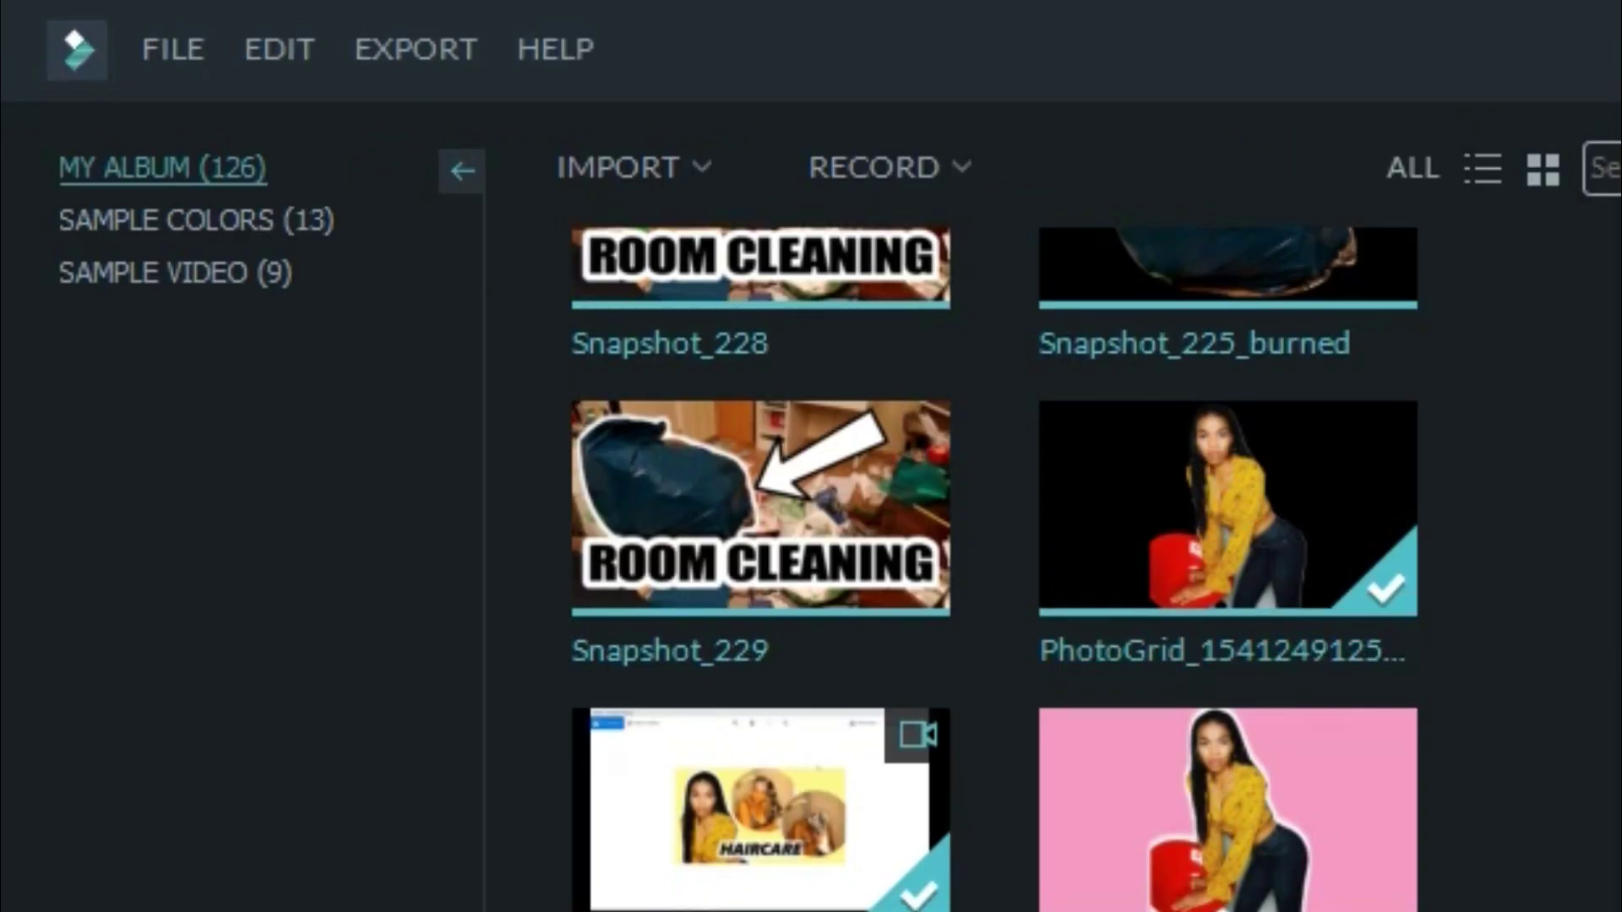
pyautogui.click(639, 165)
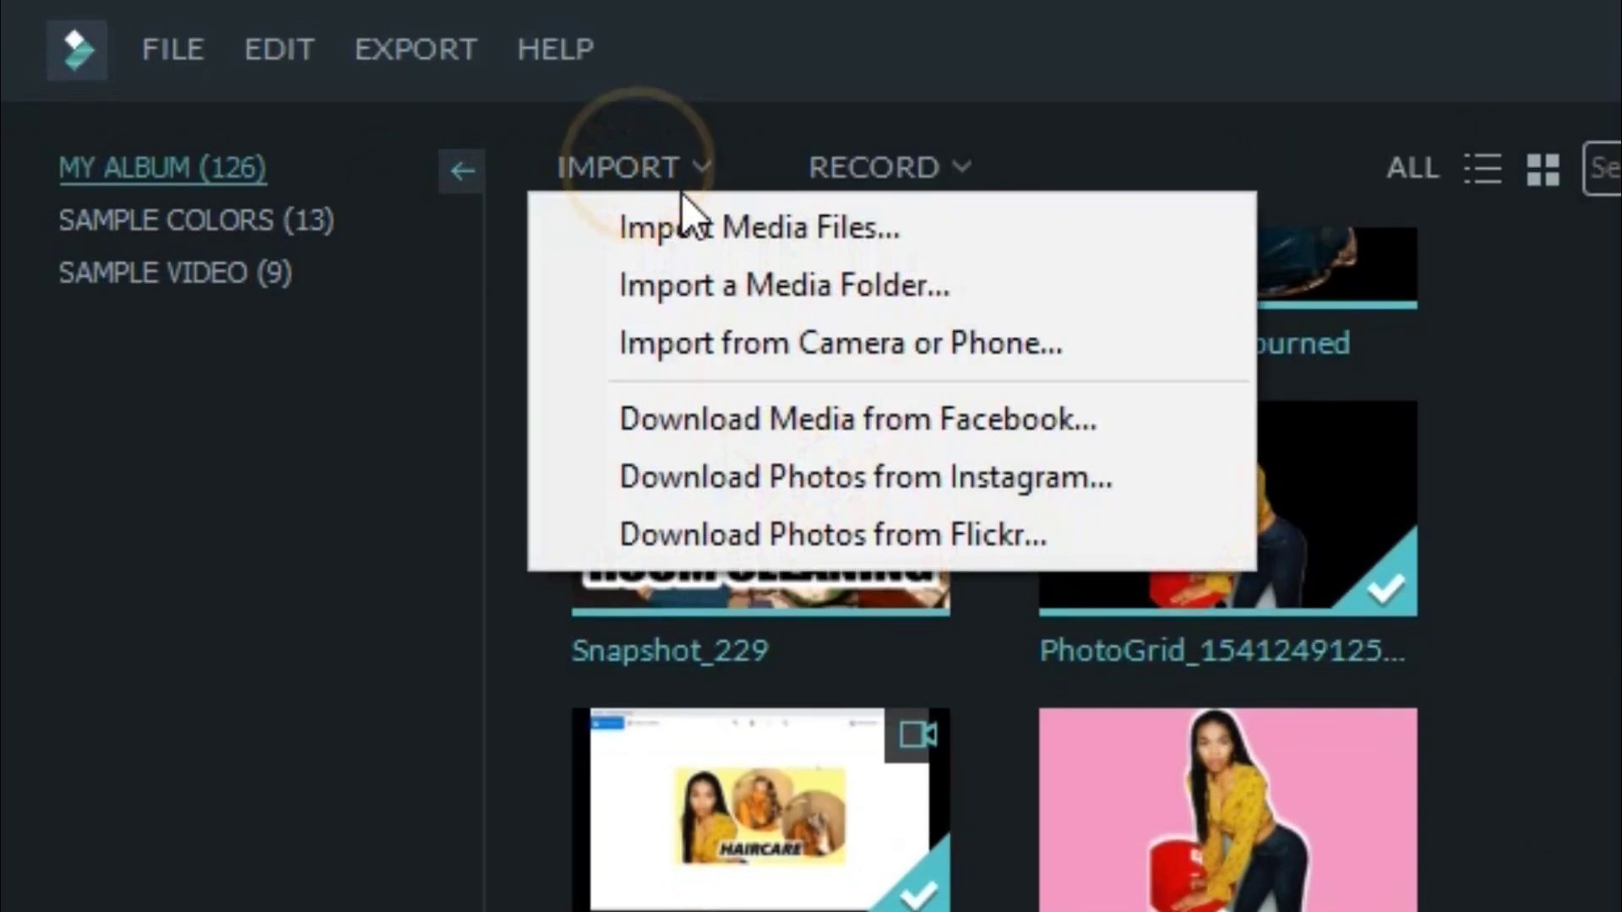
pyautogui.click(703, 223)
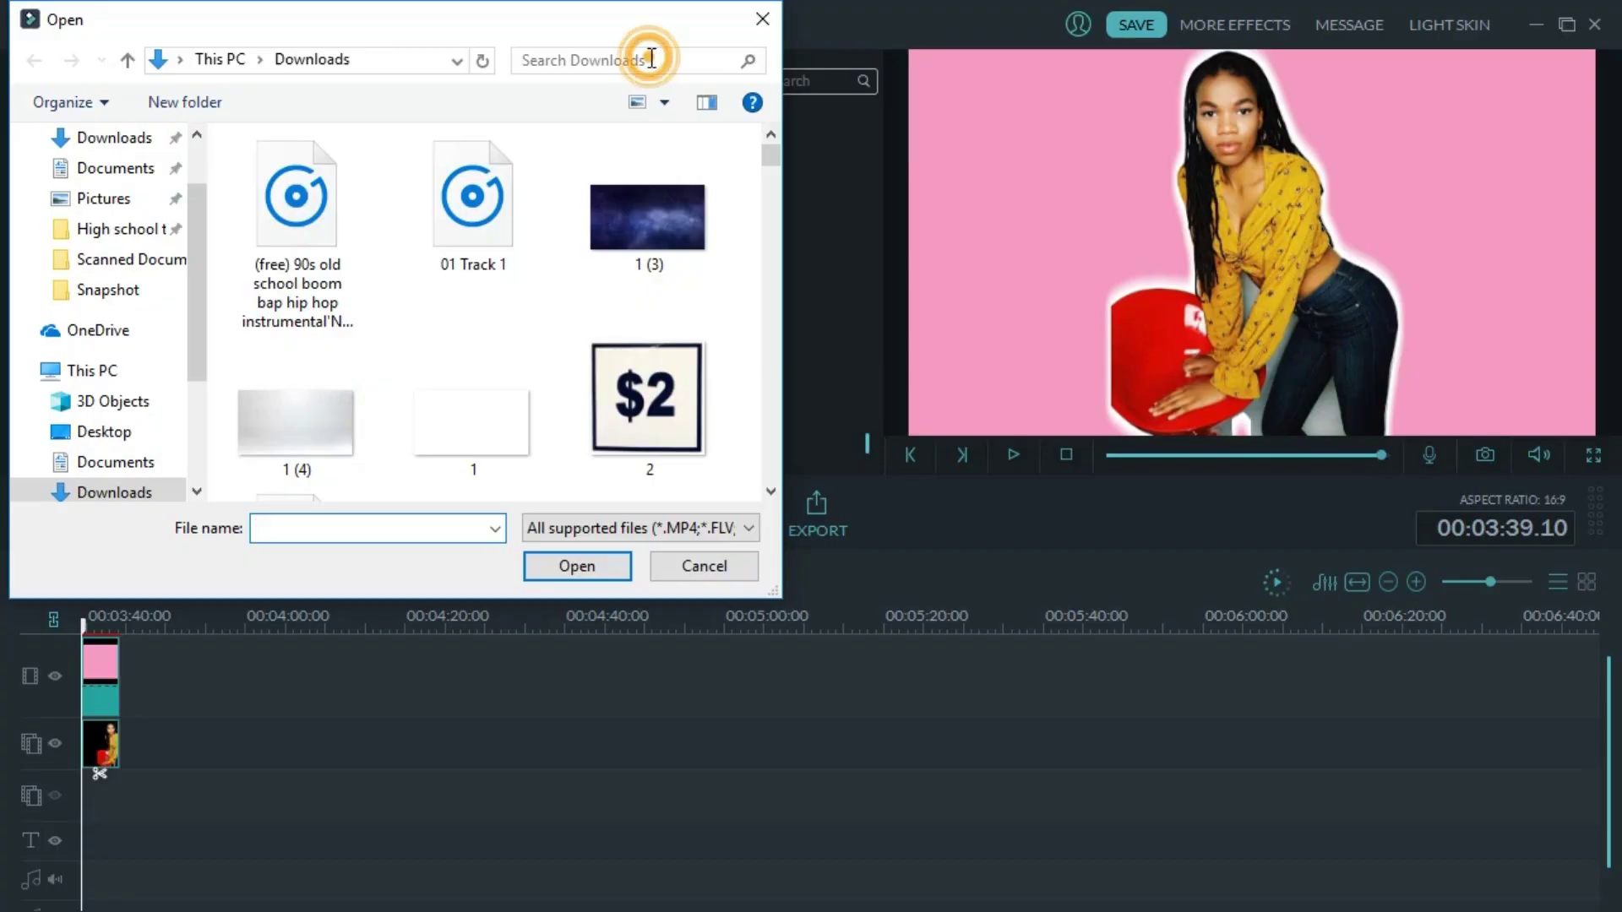
pyautogui.click(650, 58)
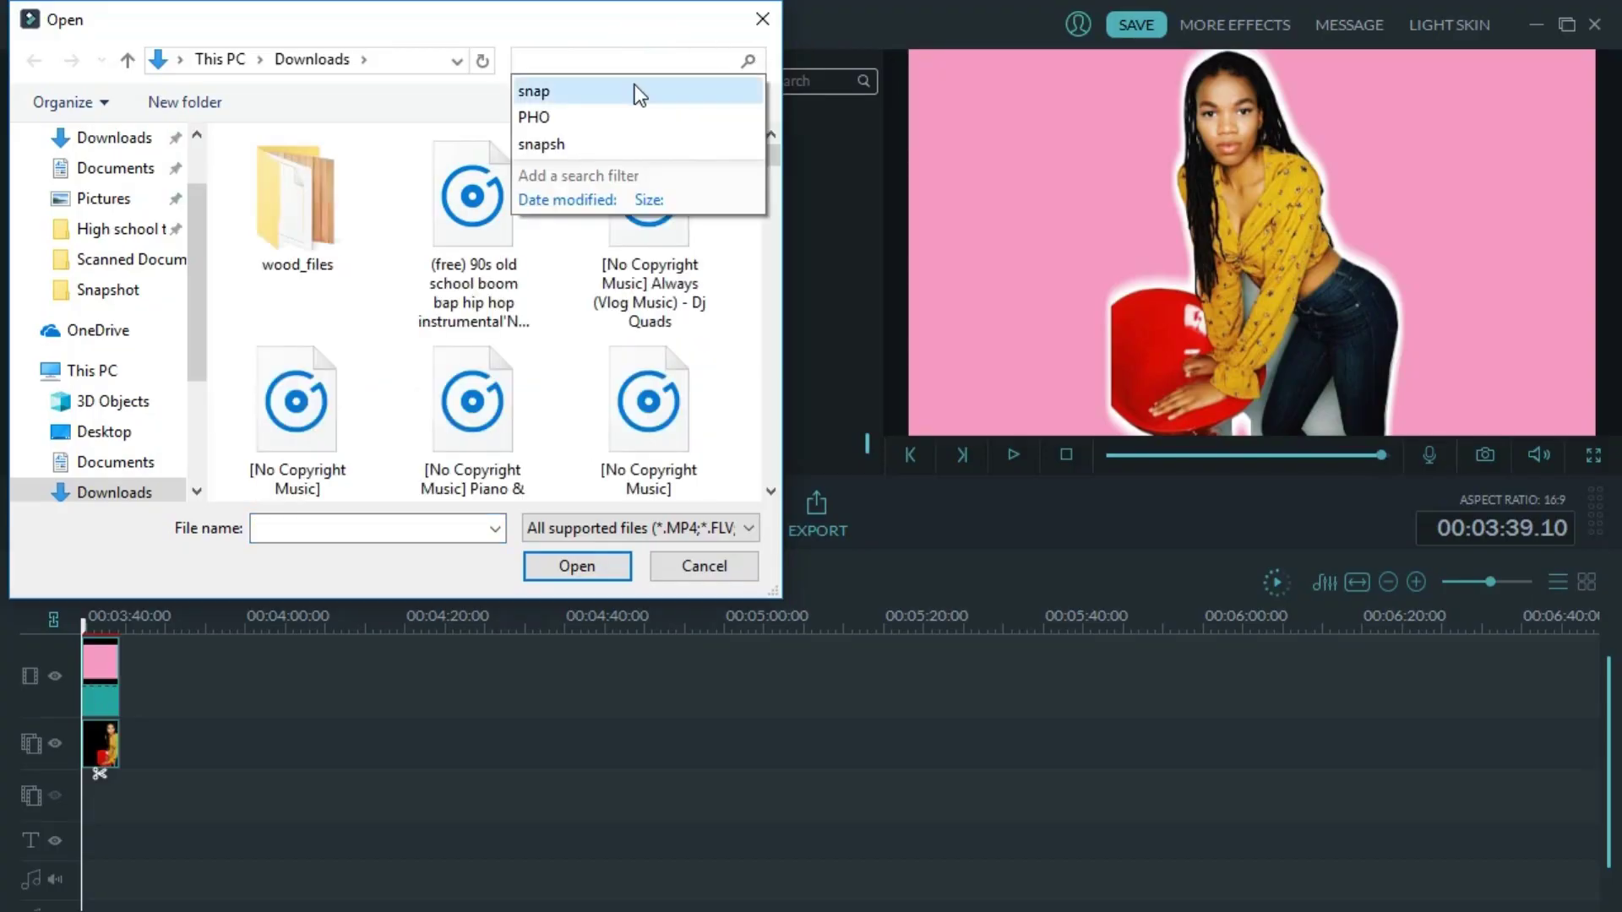
pyautogui.click(622, 116)
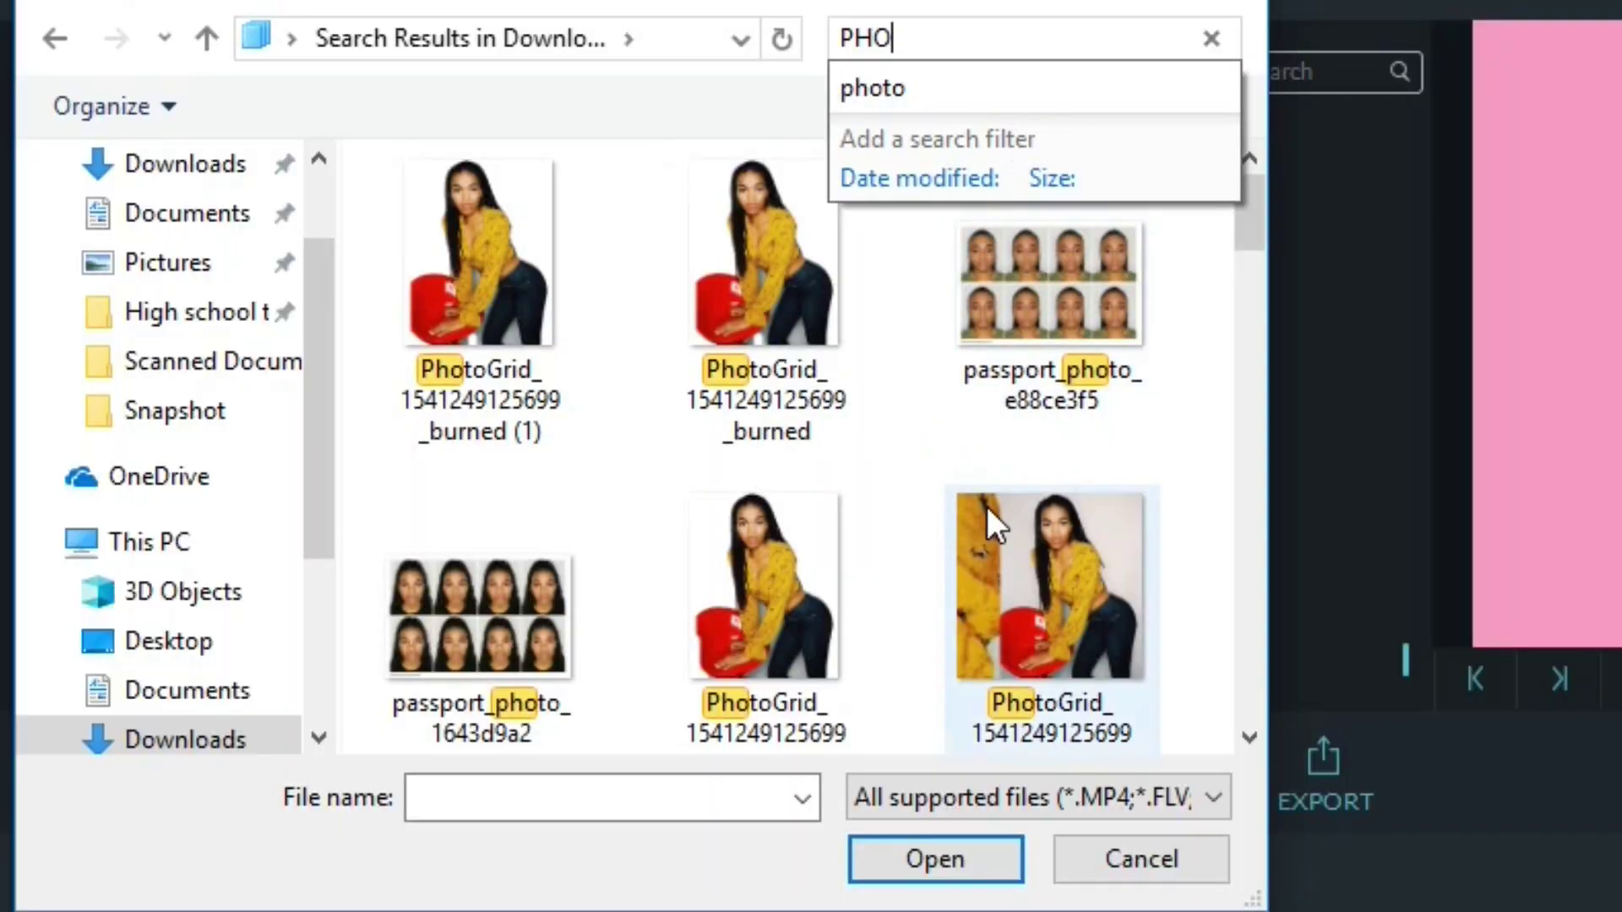
pyautogui.click(988, 506)
pyautogui.doubleClick(987, 506)
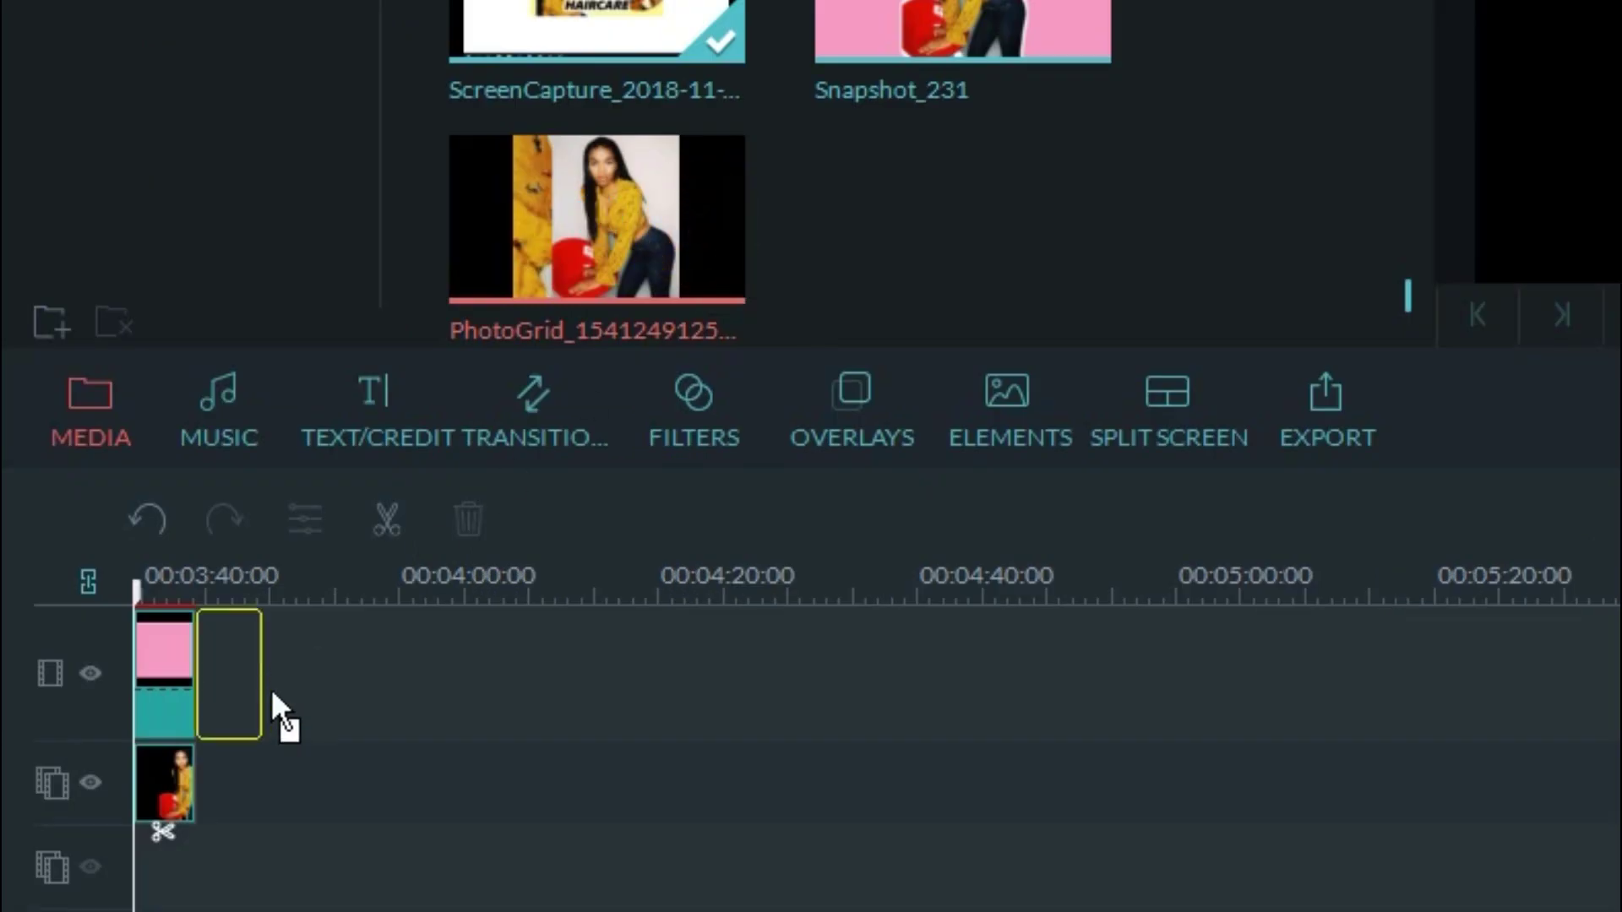
# Step: Place the PhotoGrid photo after the pink clip and line the cut-out clip up above it
pyautogui.moveTo(703, 228); pyautogui.dragTo(272, 689)
pyautogui.click(185, 786)
pyautogui.moveTo(190, 789); pyautogui.dragTo(253, 789)
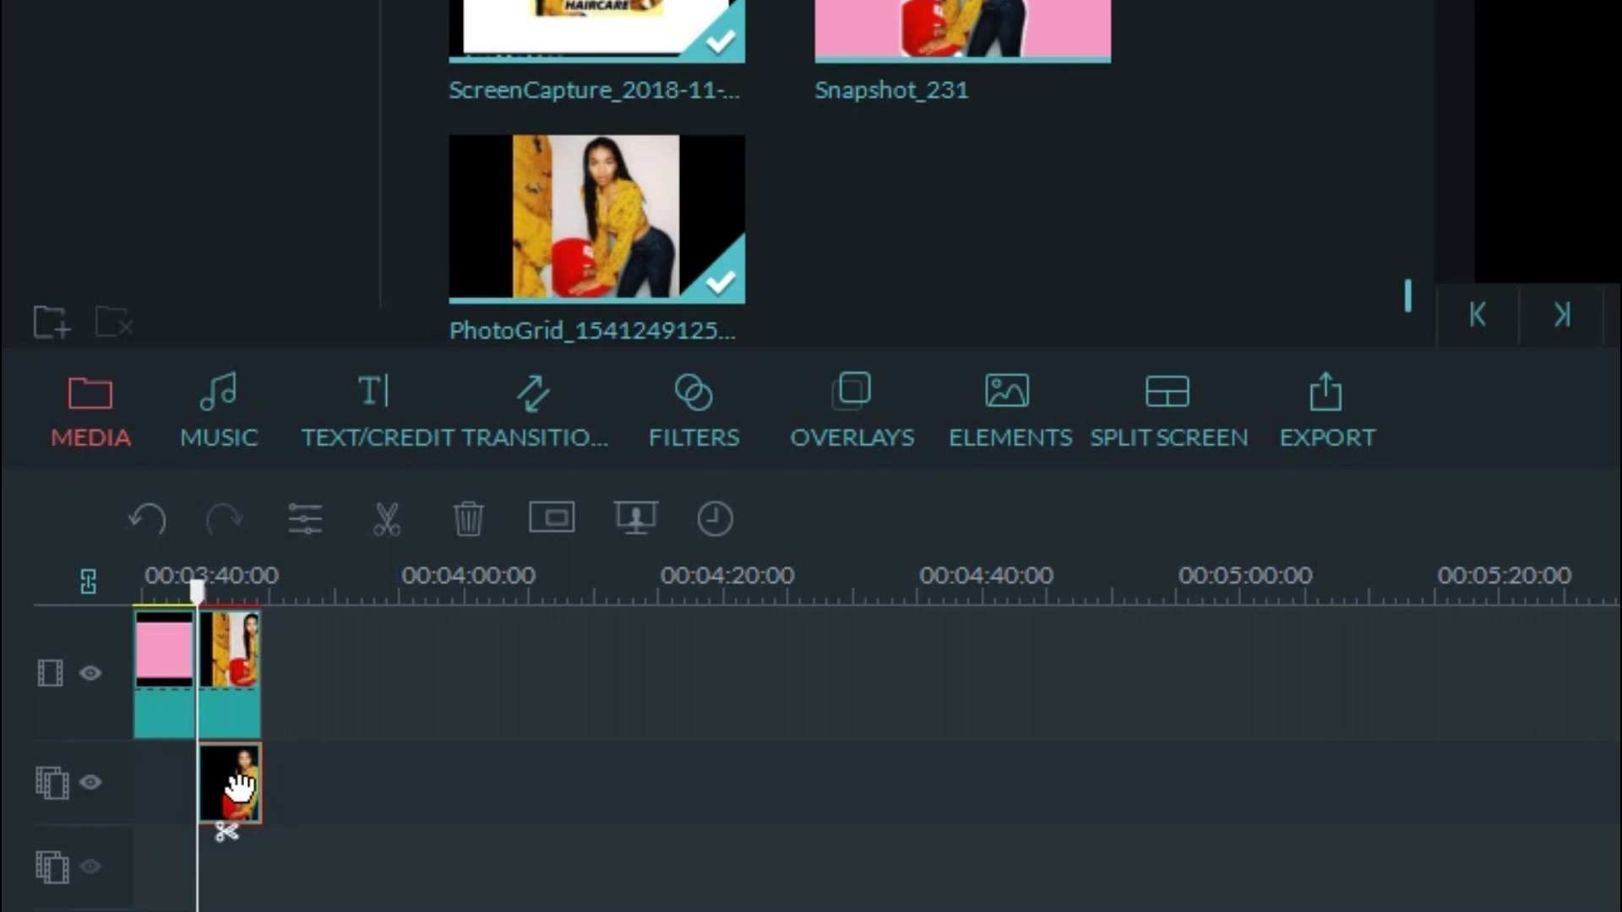
# Step: Turn off the cut-out's border in its Green Screen settings, then deselect the clip
pyautogui.rightClick(229, 779)
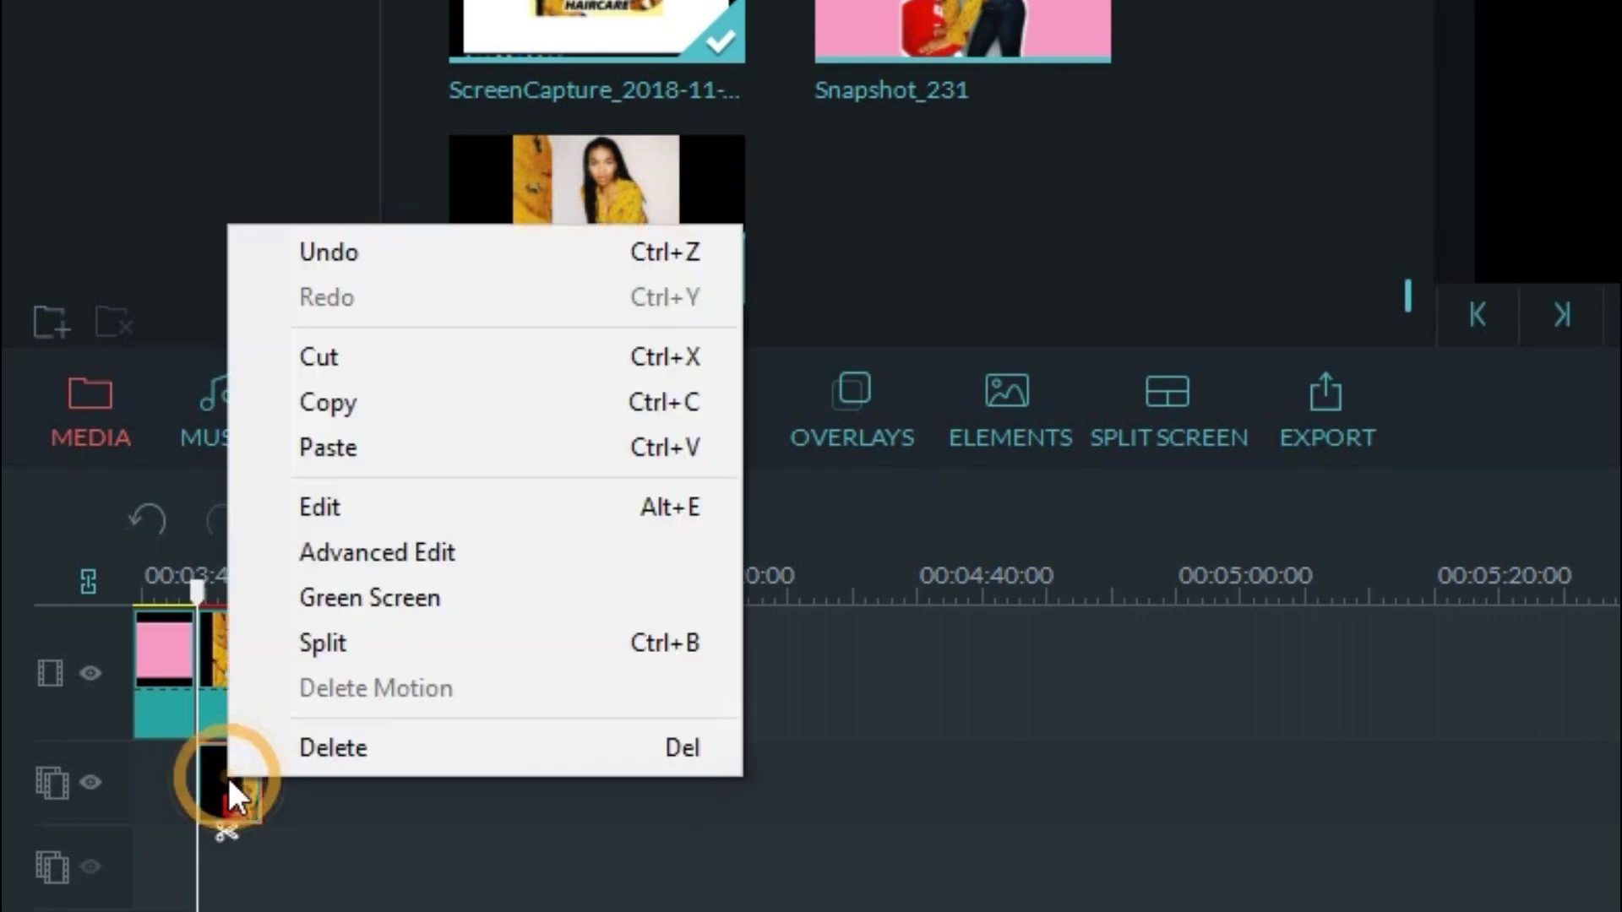
pyautogui.click(459, 600)
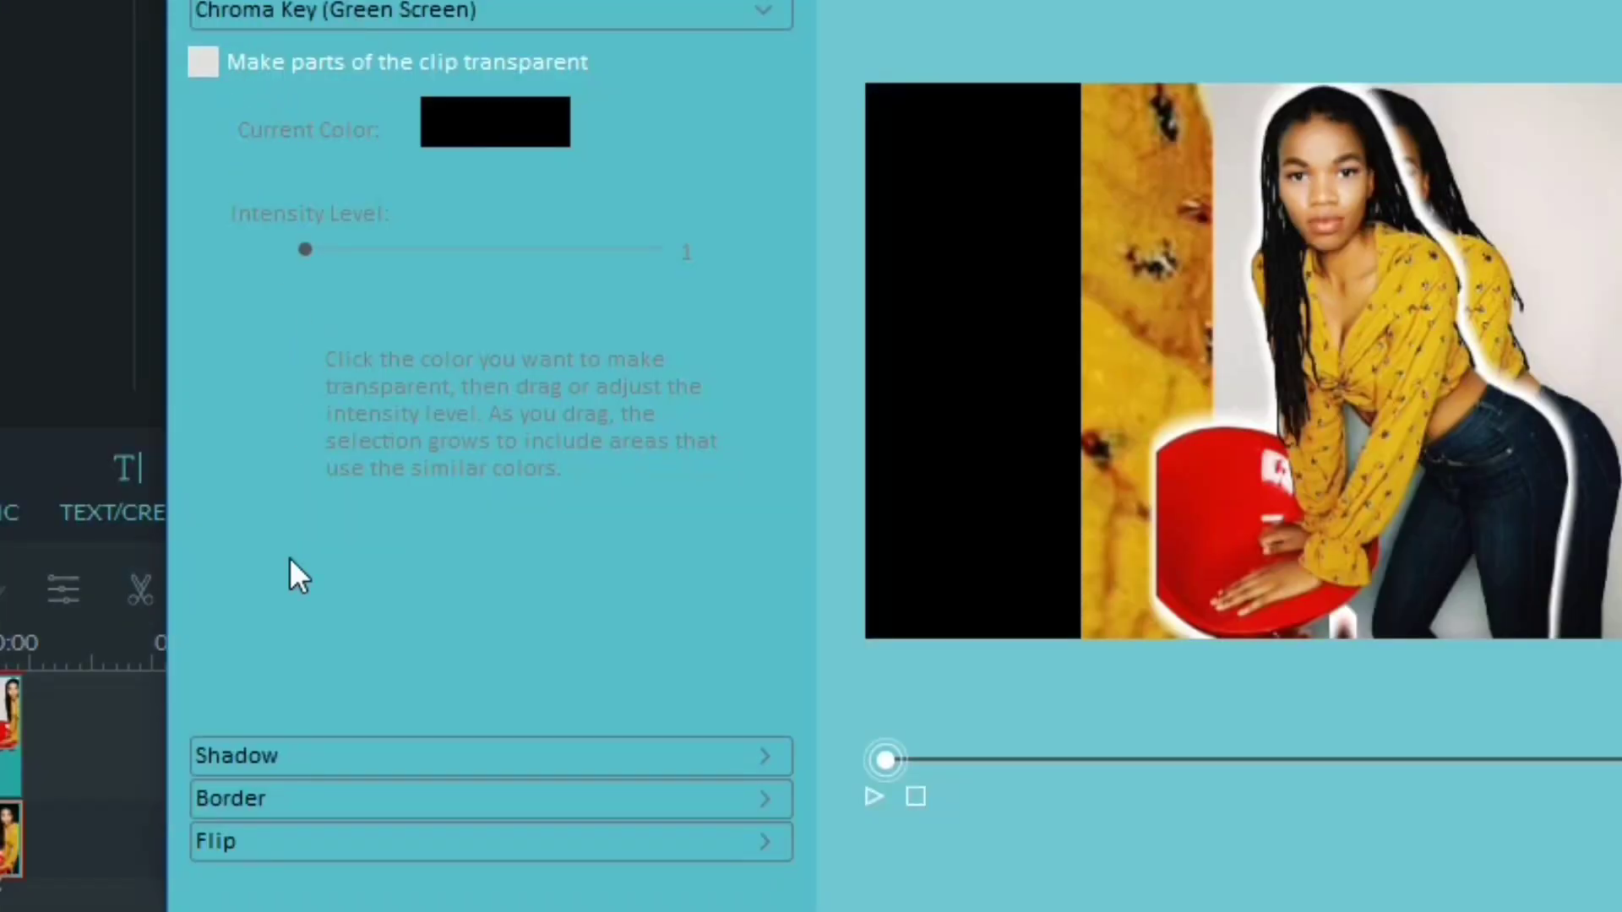
pyautogui.click(347, 801)
pyautogui.click(204, 156)
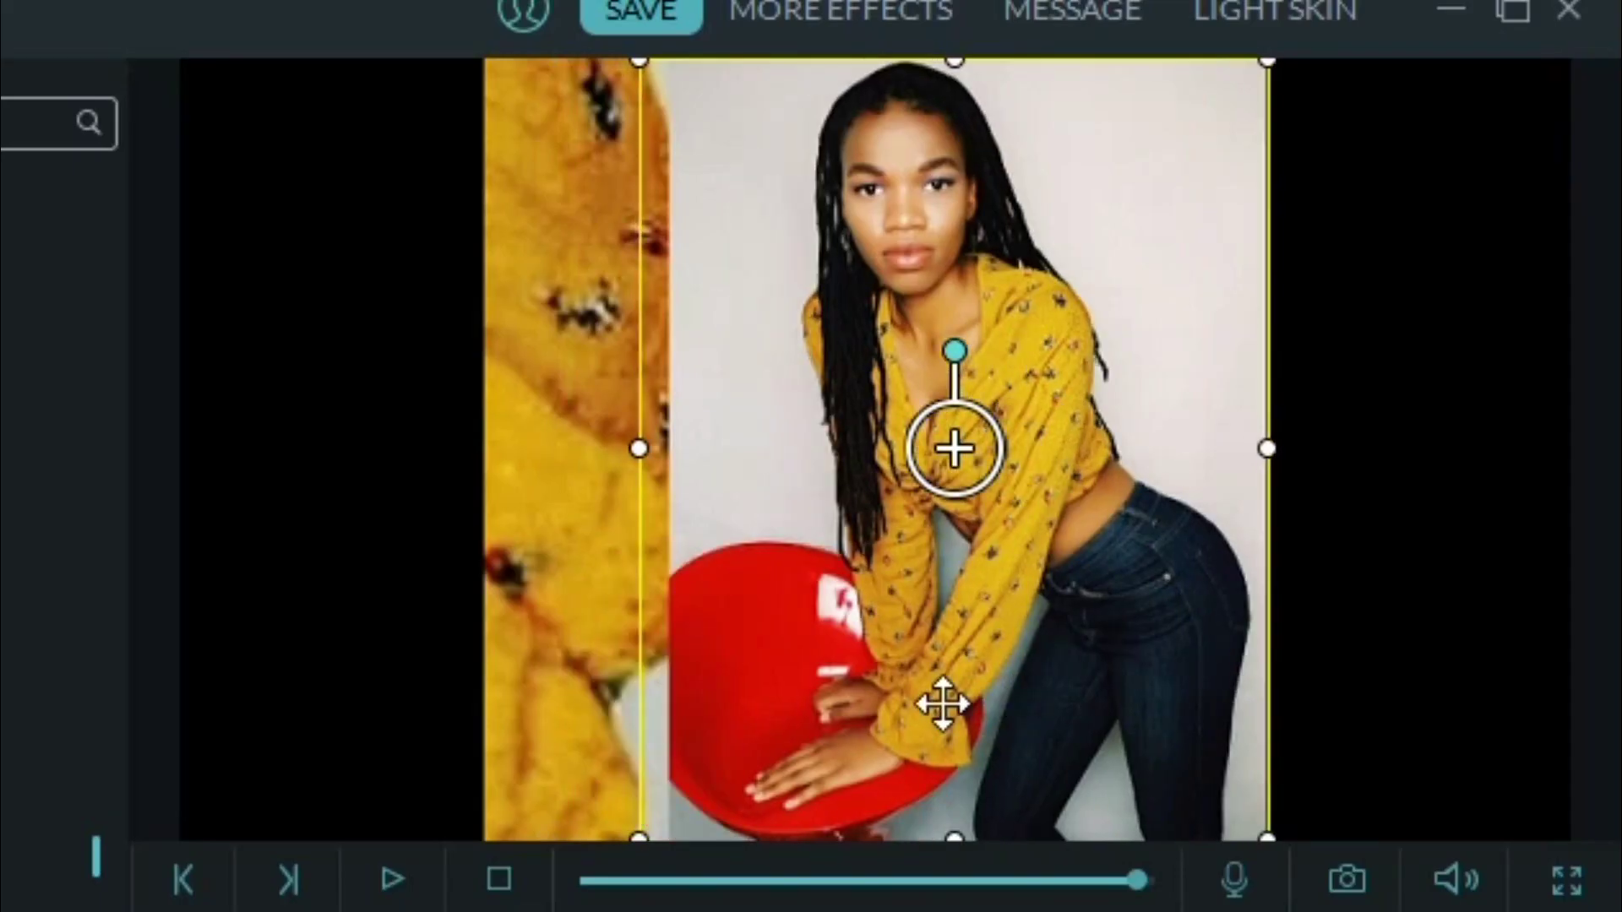
pyautogui.click(1394, 507)
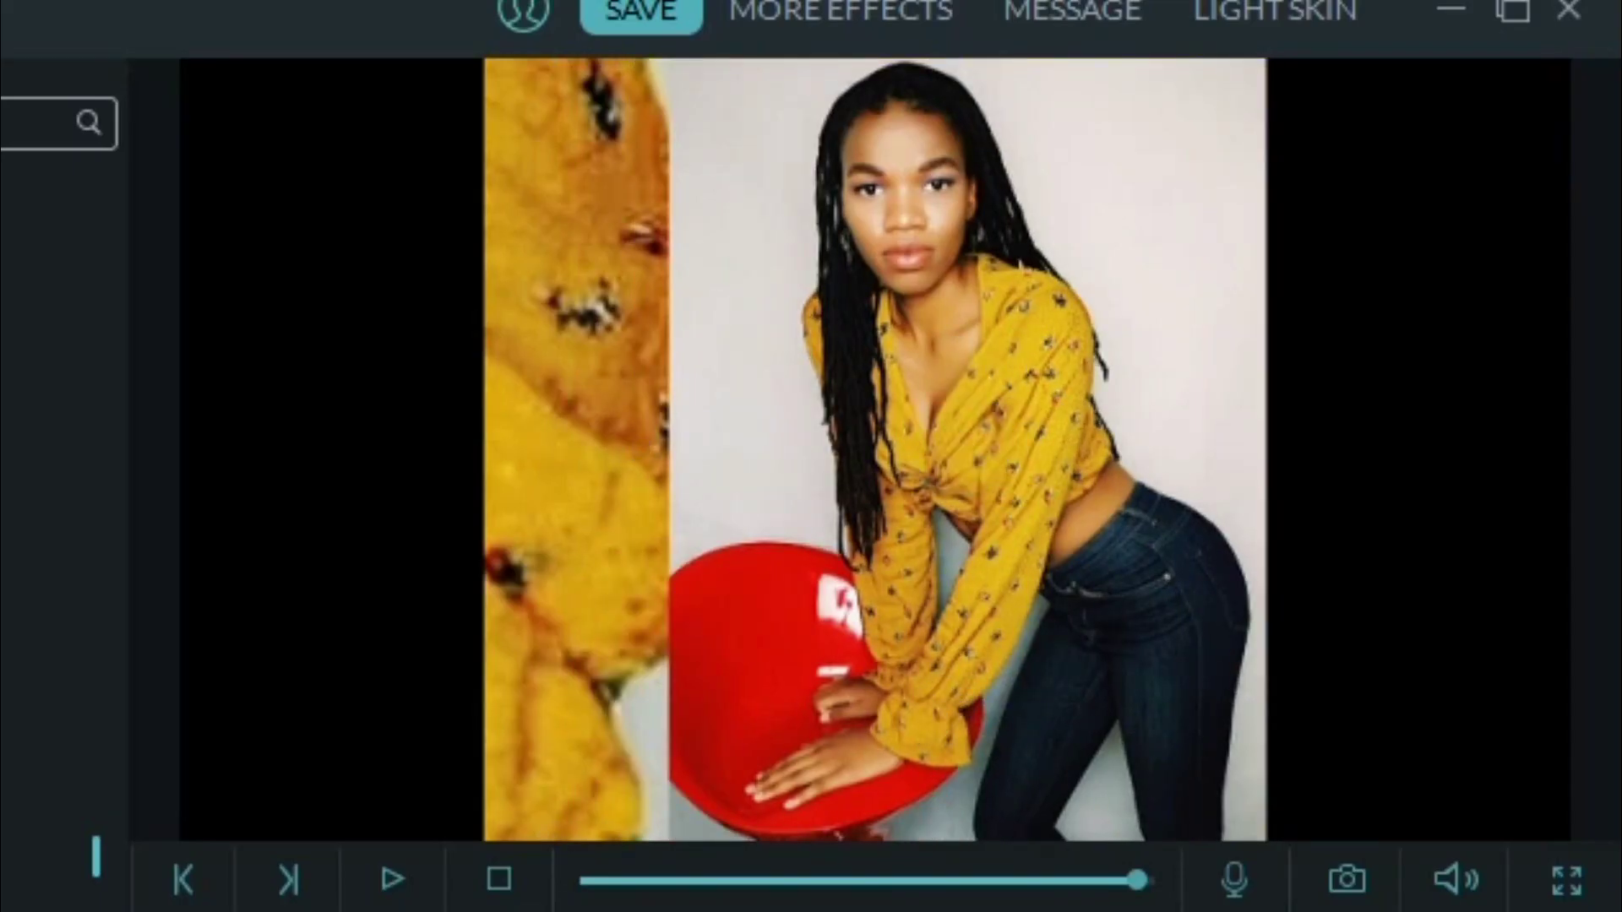
# Step: Give the cut-out a white border with distance 7 and blur 2
pyautogui.rightClick(228, 671)
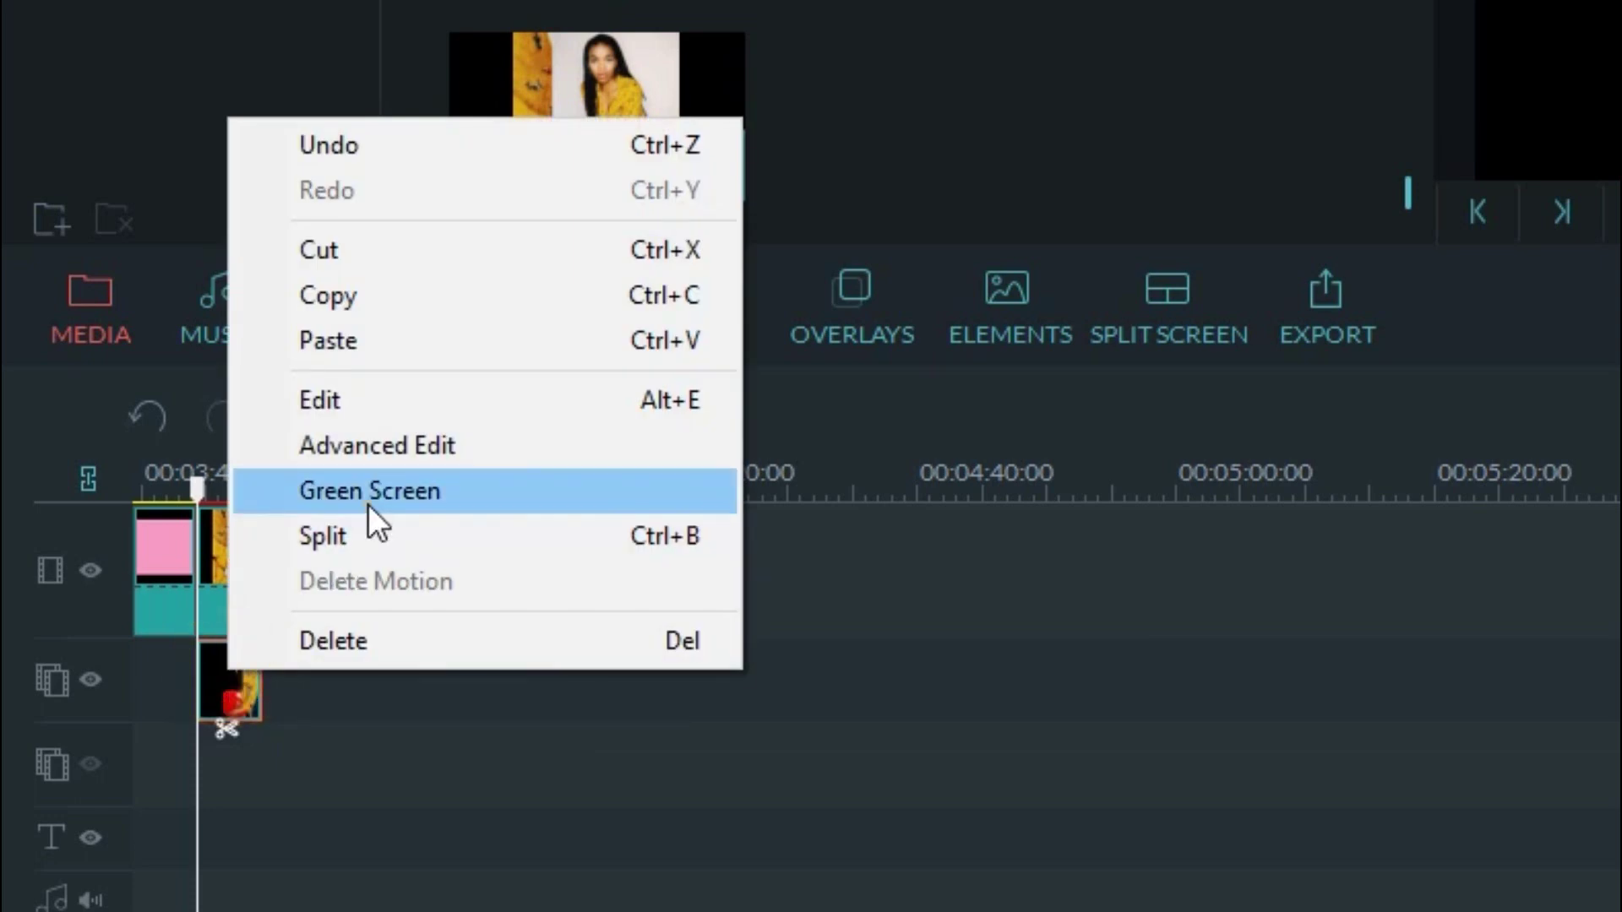
pyautogui.click(369, 492)
pyautogui.click(269, 809)
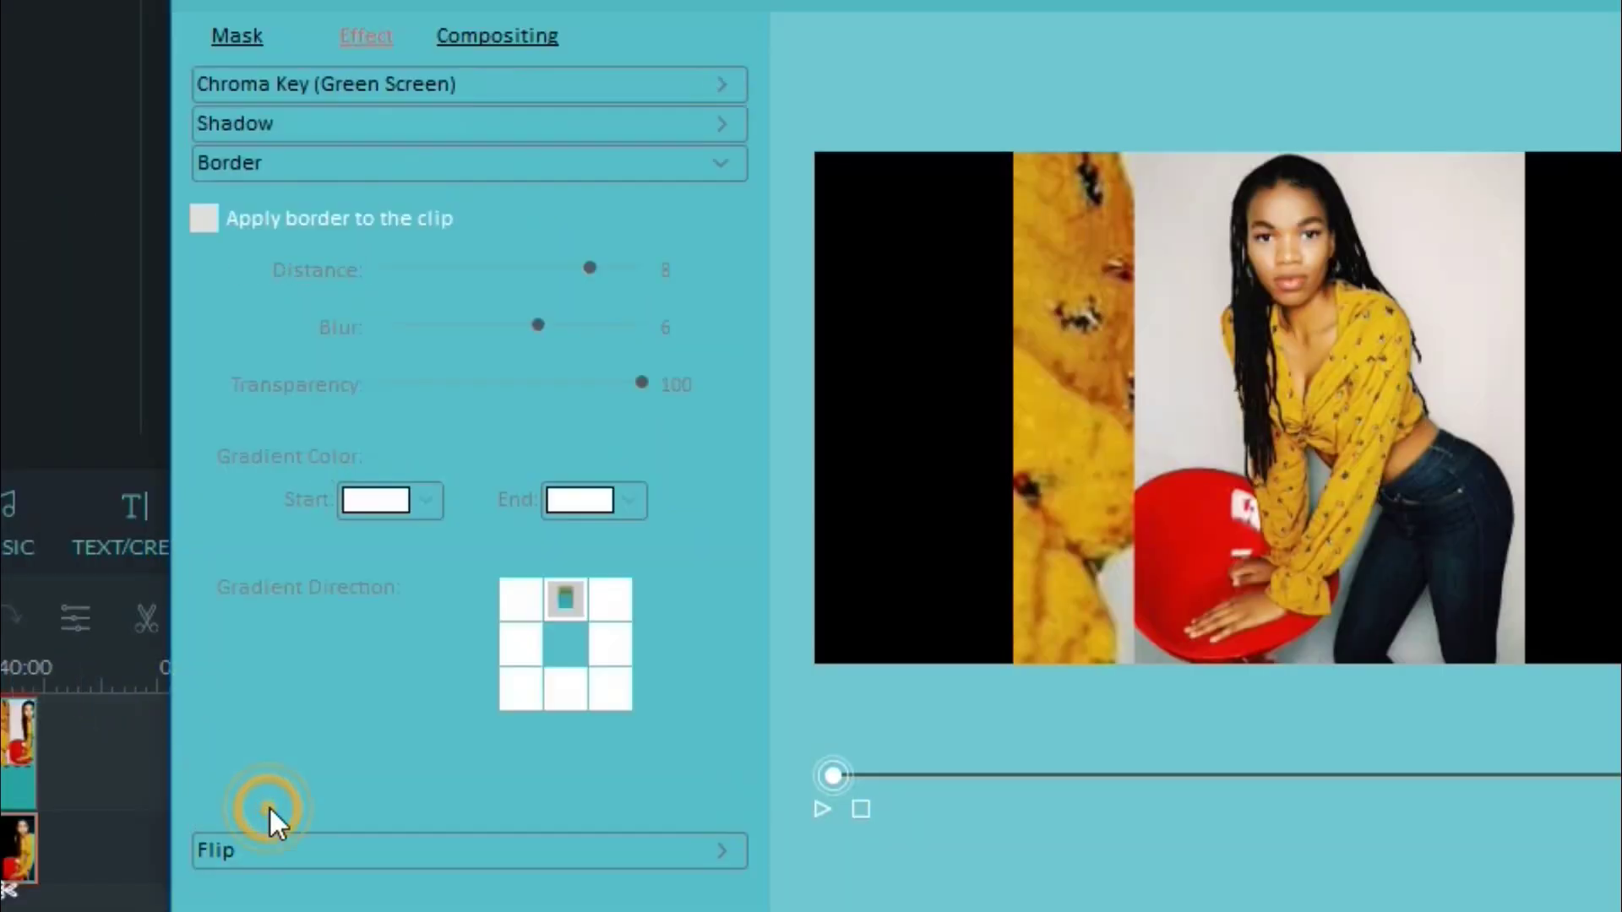
pyautogui.click(206, 220)
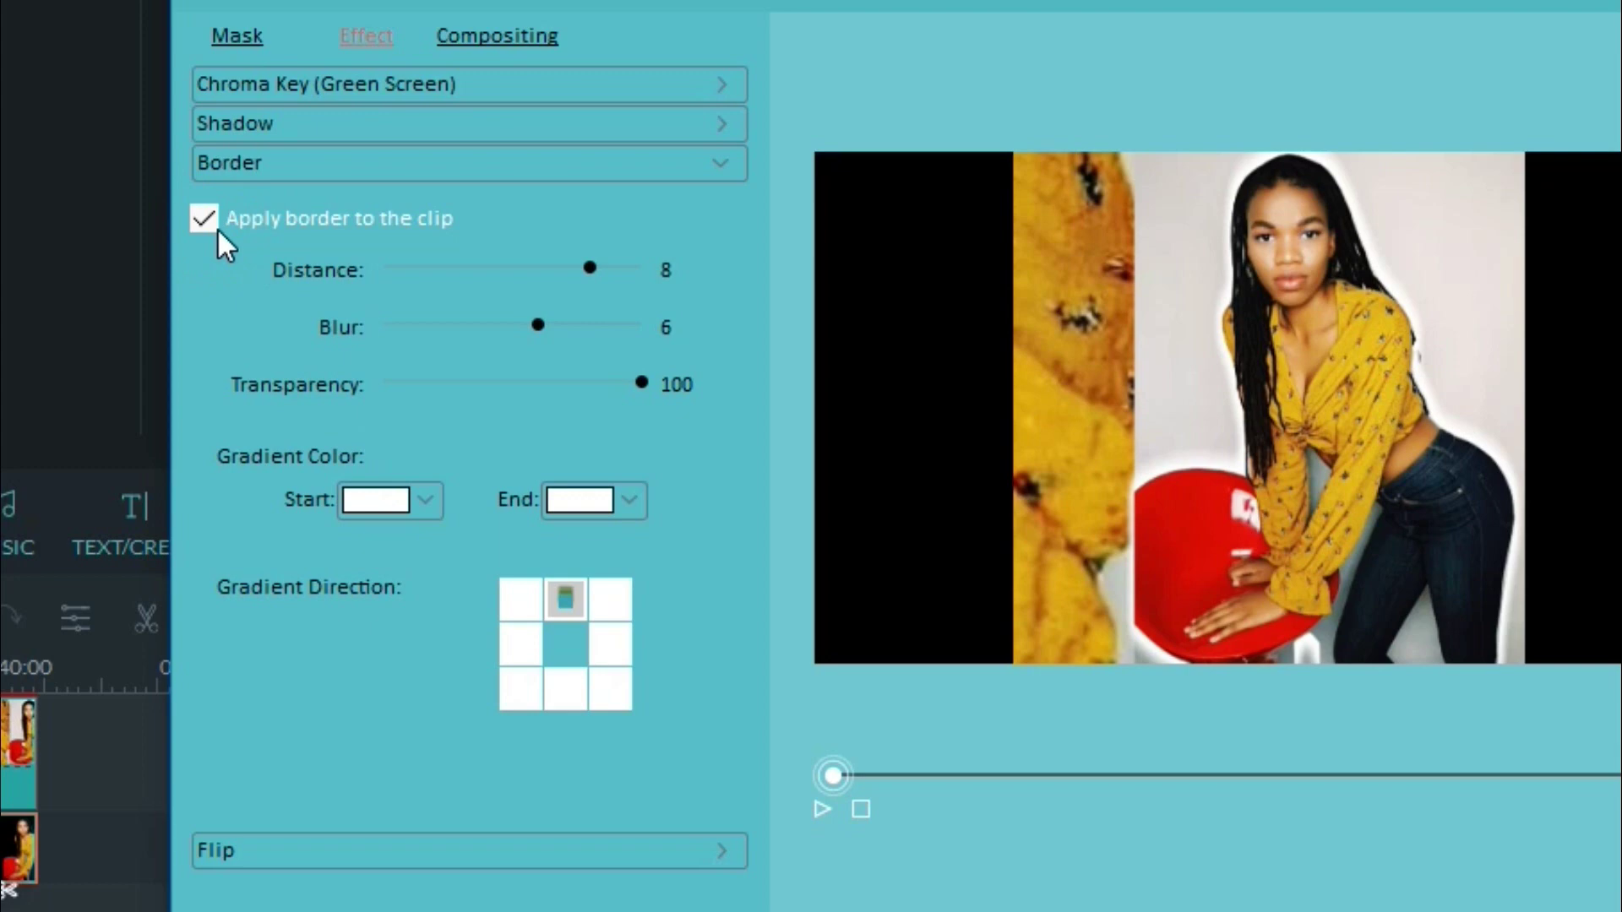
pyautogui.click(503, 270)
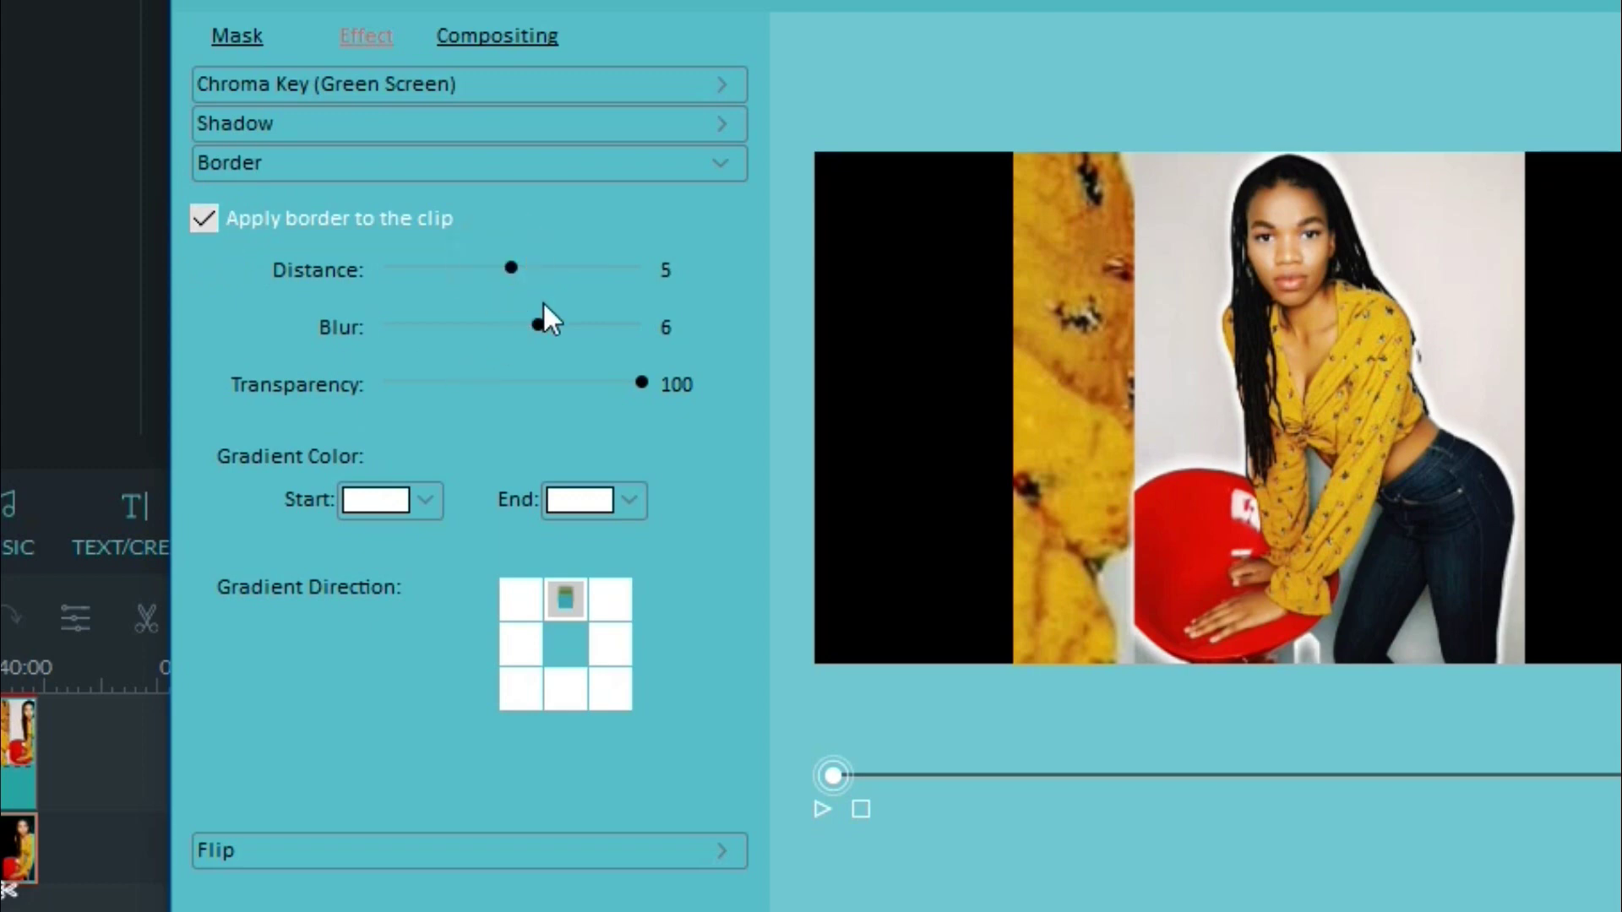
pyautogui.click(443, 327)
pyautogui.moveTo(511, 269); pyautogui.dragTo(526, 269)
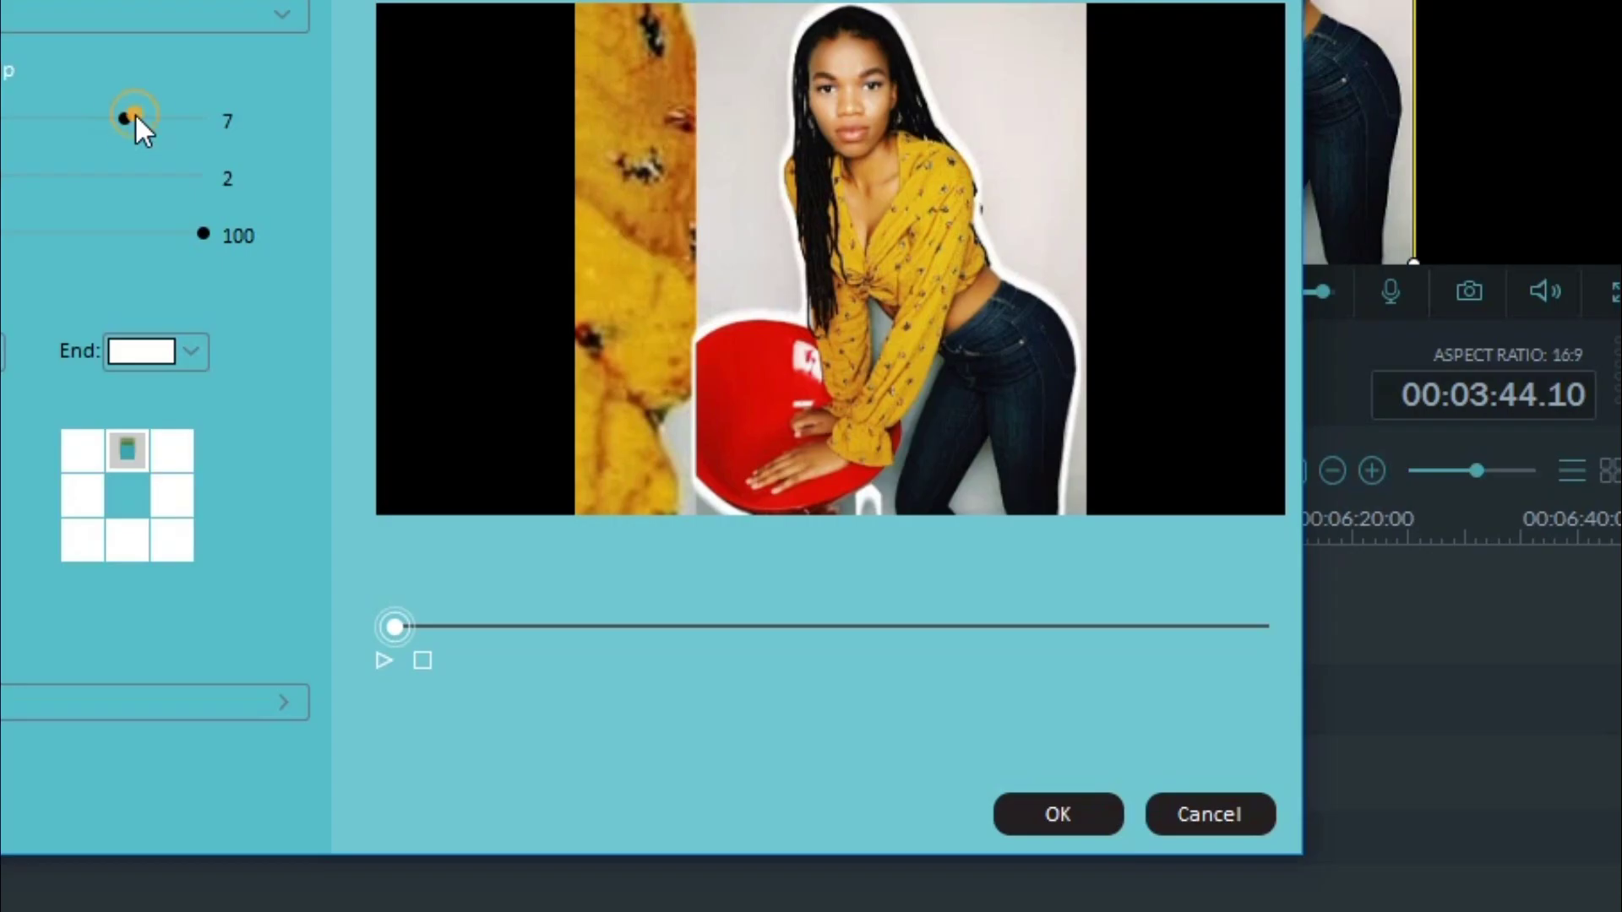
# Step: Confirm the outline settings, deselect the clip, and bring up File Explorer
pyautogui.click(1055, 824)
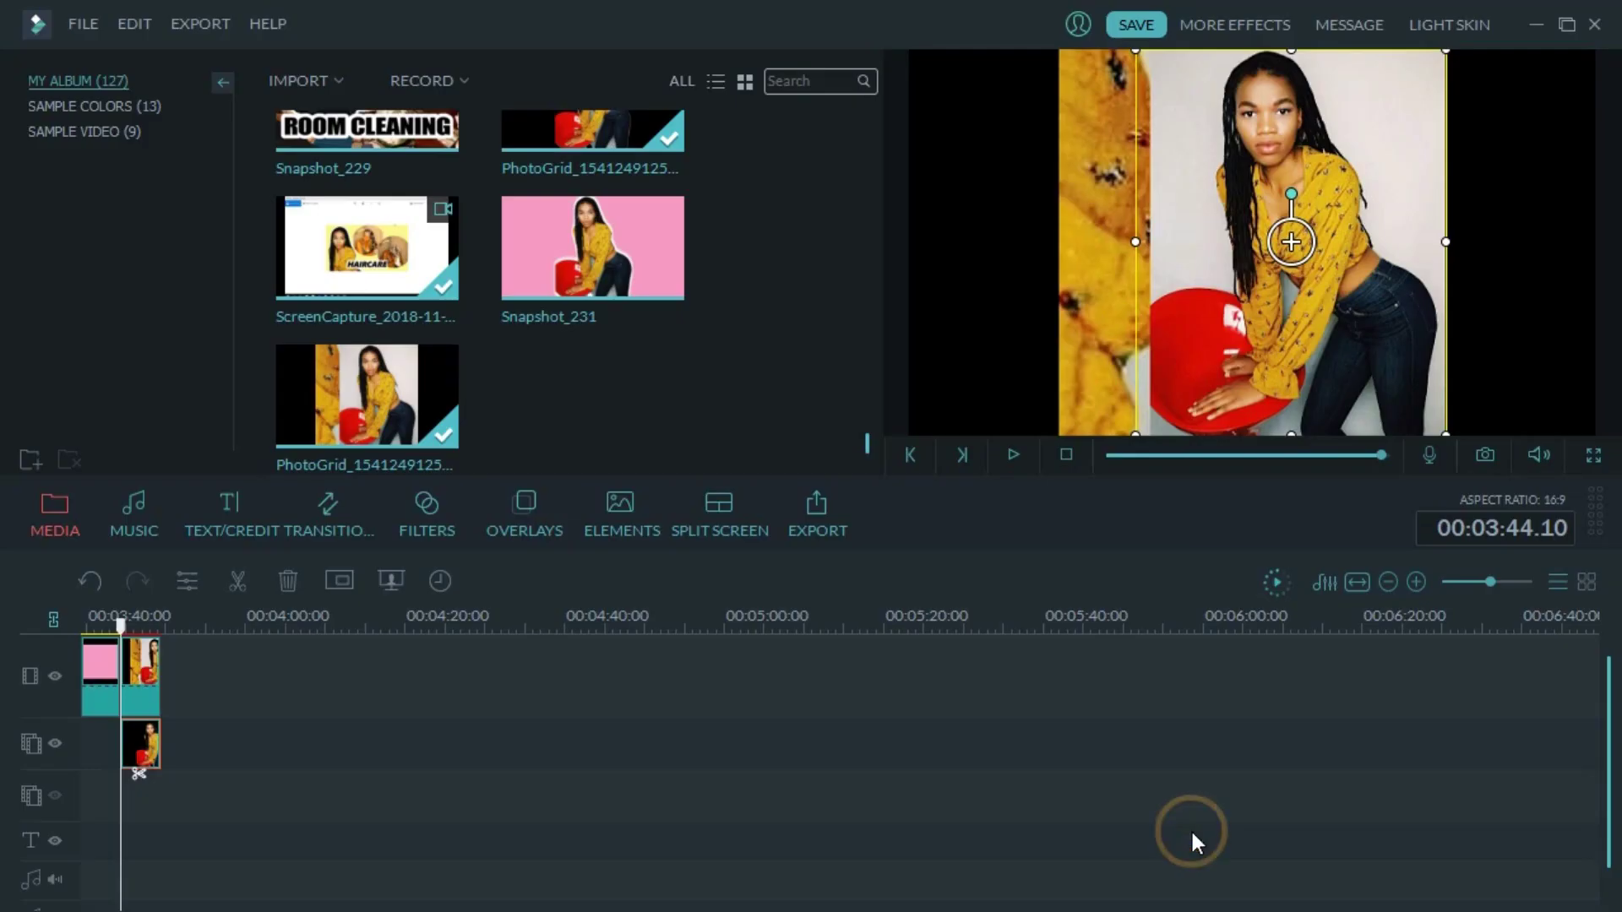
pyautogui.click(1241, 765)
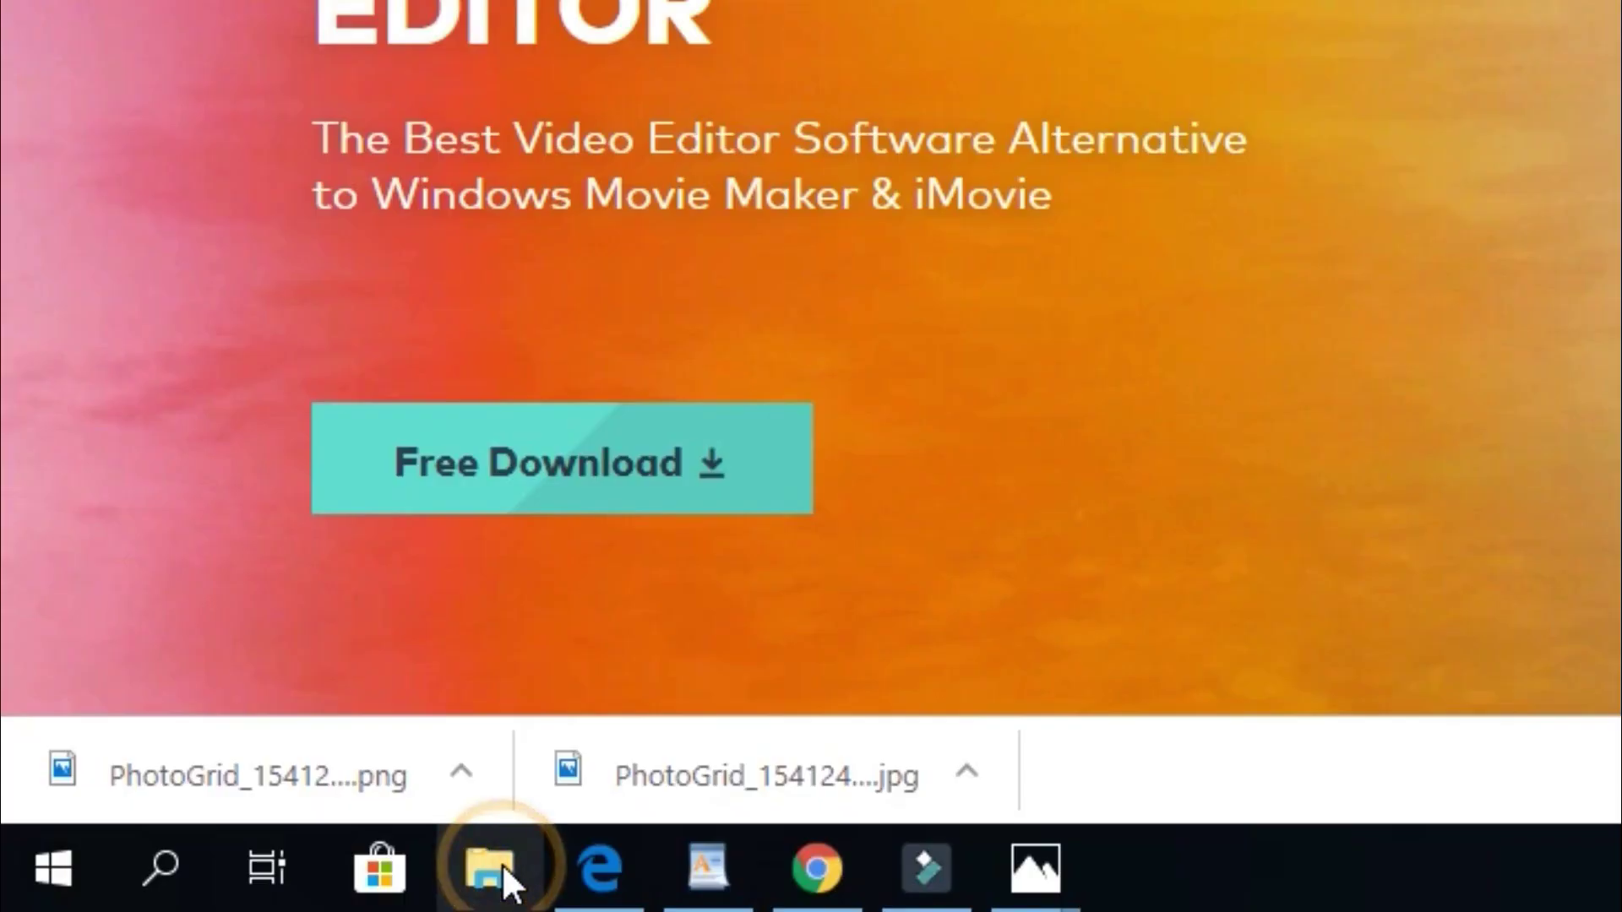
pyautogui.click(494, 866)
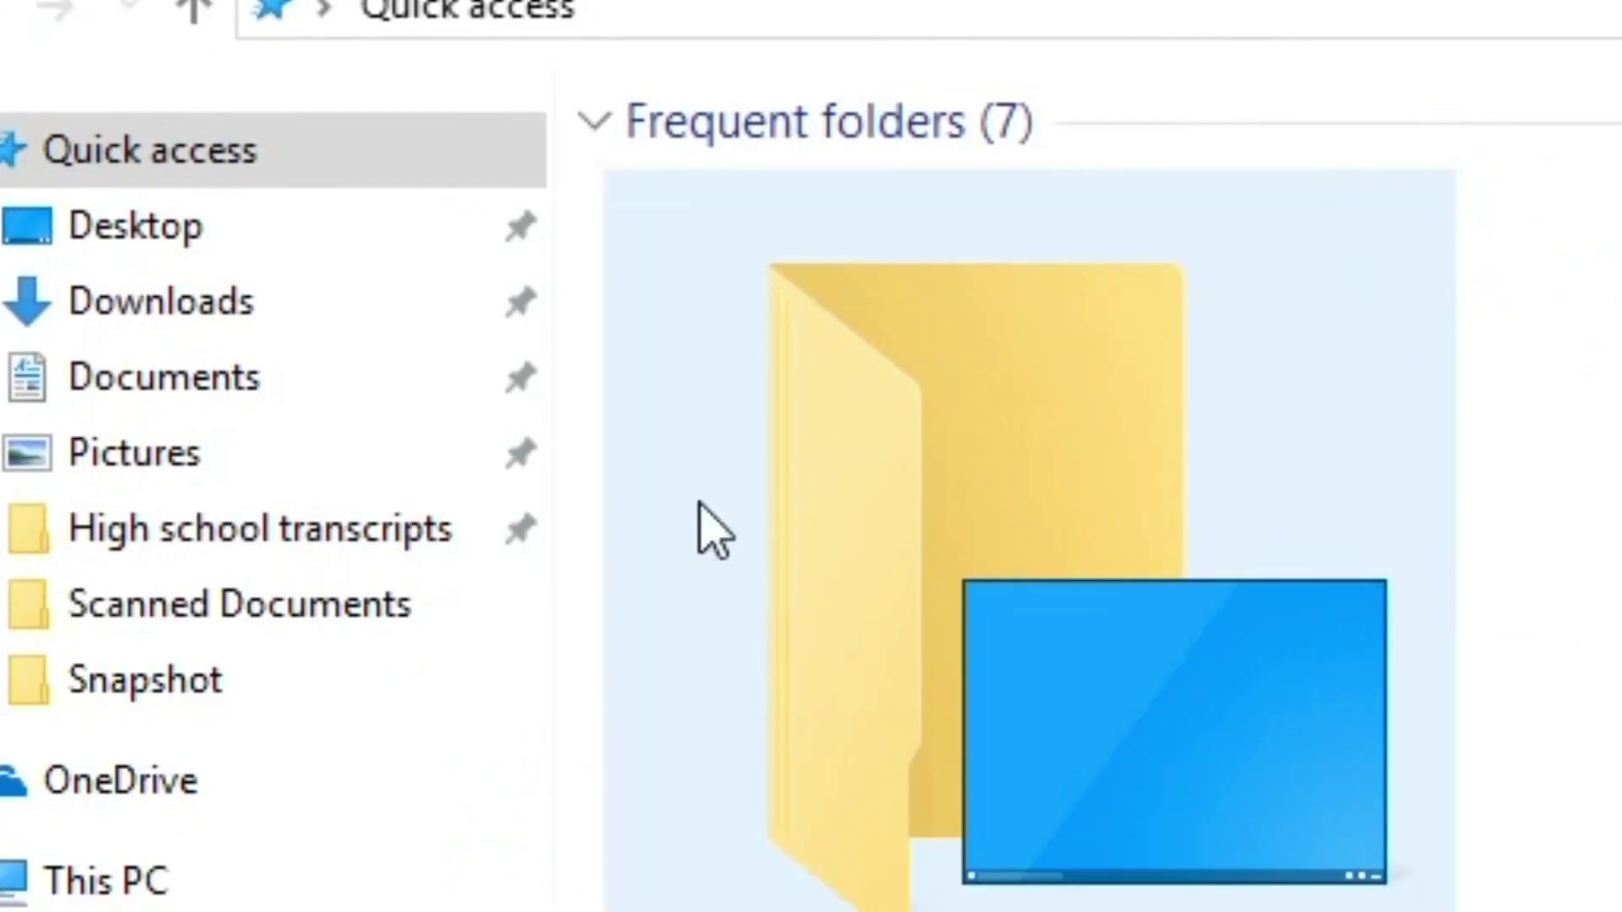
# Step: Search Documents for 'snapsh' and open Snapshot_231 in Photos
pyautogui.click(288, 380)
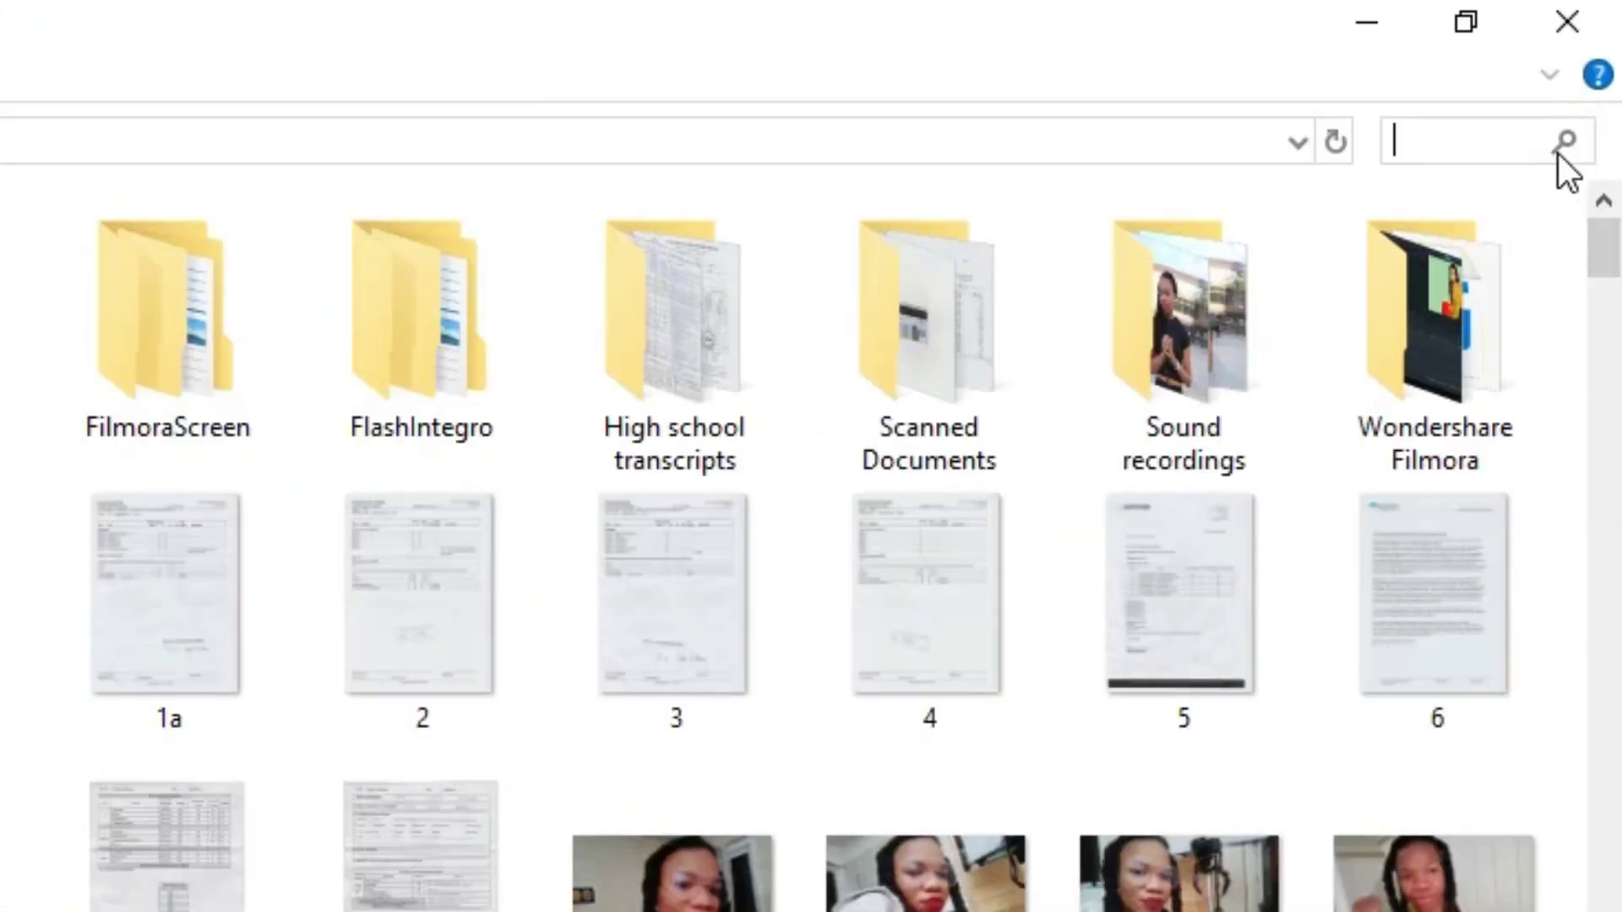
pyautogui.write('snapsh')
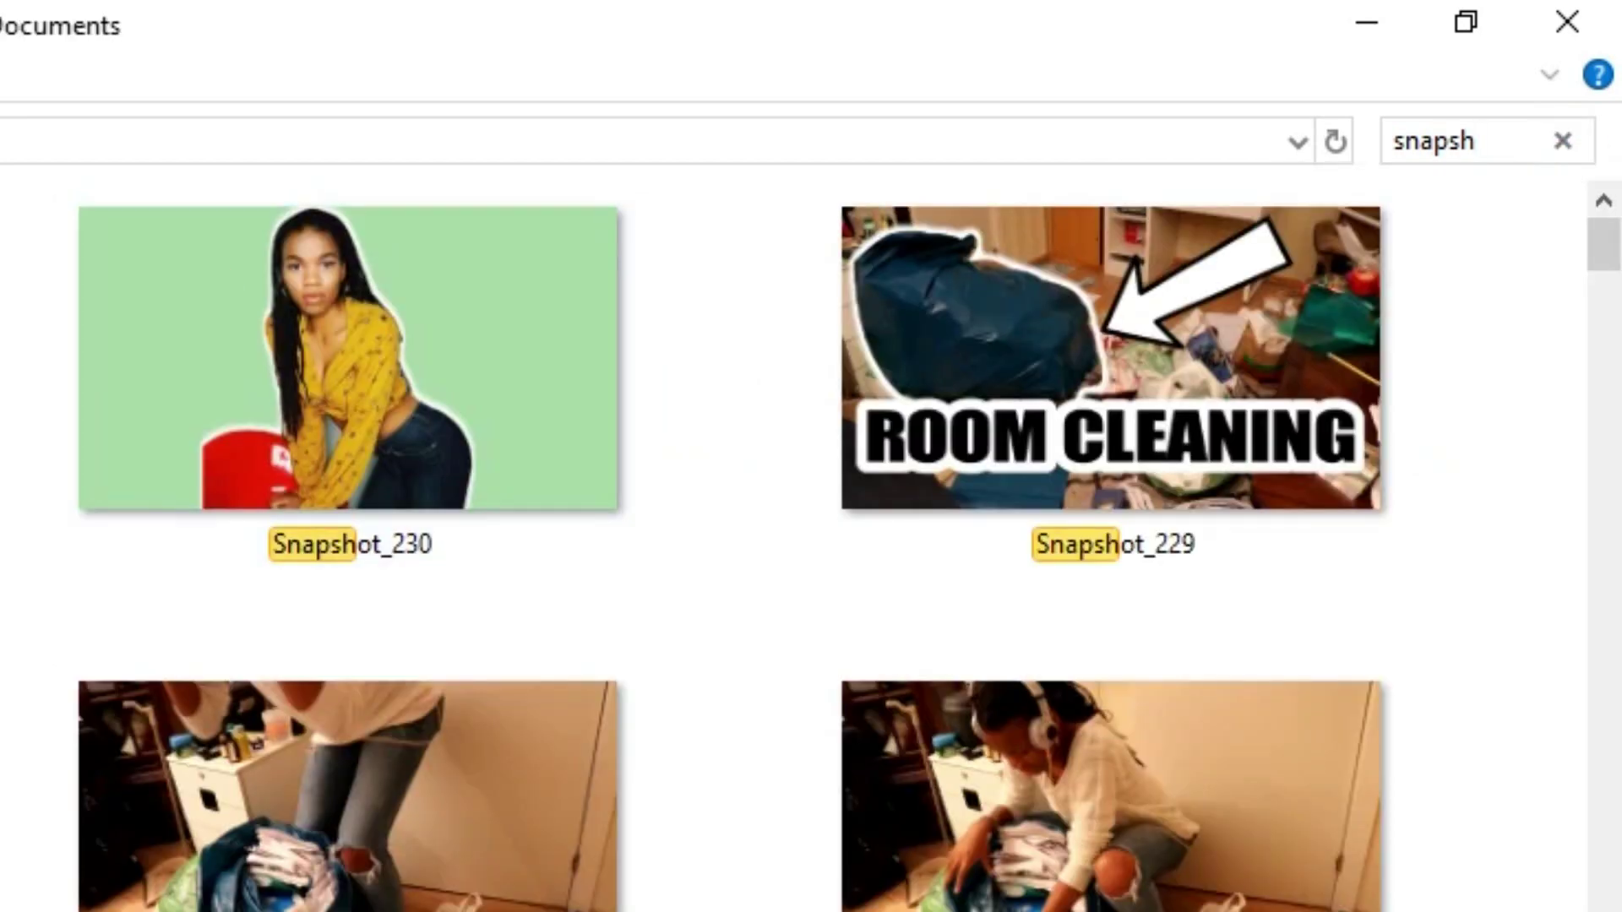
pyautogui.click(472, 171)
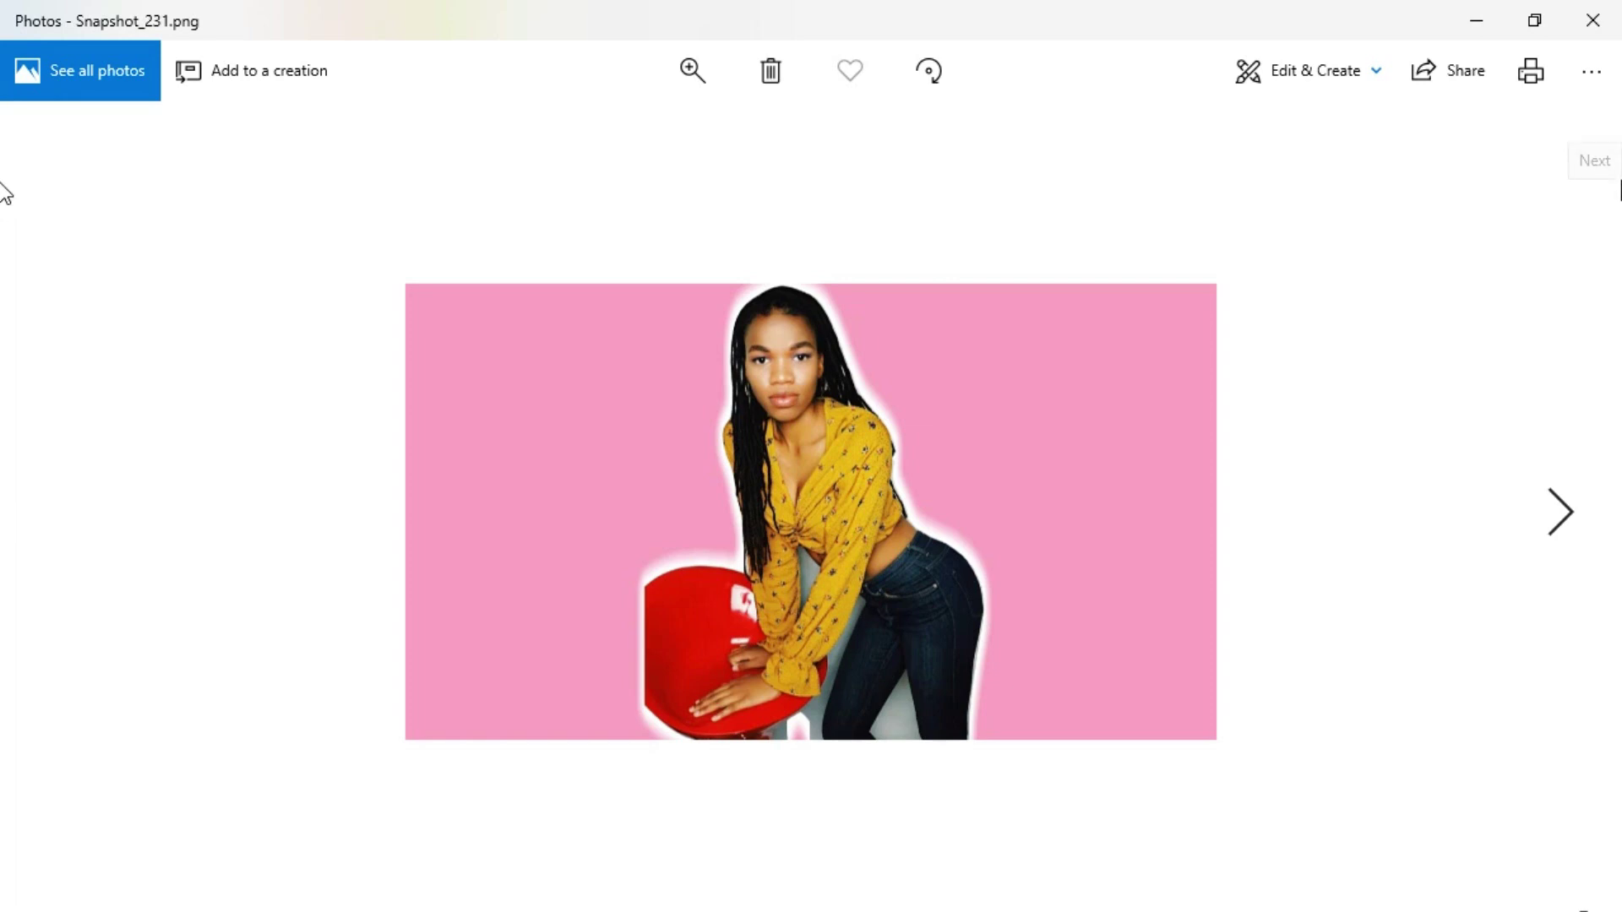
# Step: Close the Snapshot_231 image in Photos
pyautogui.click(1593, 22)
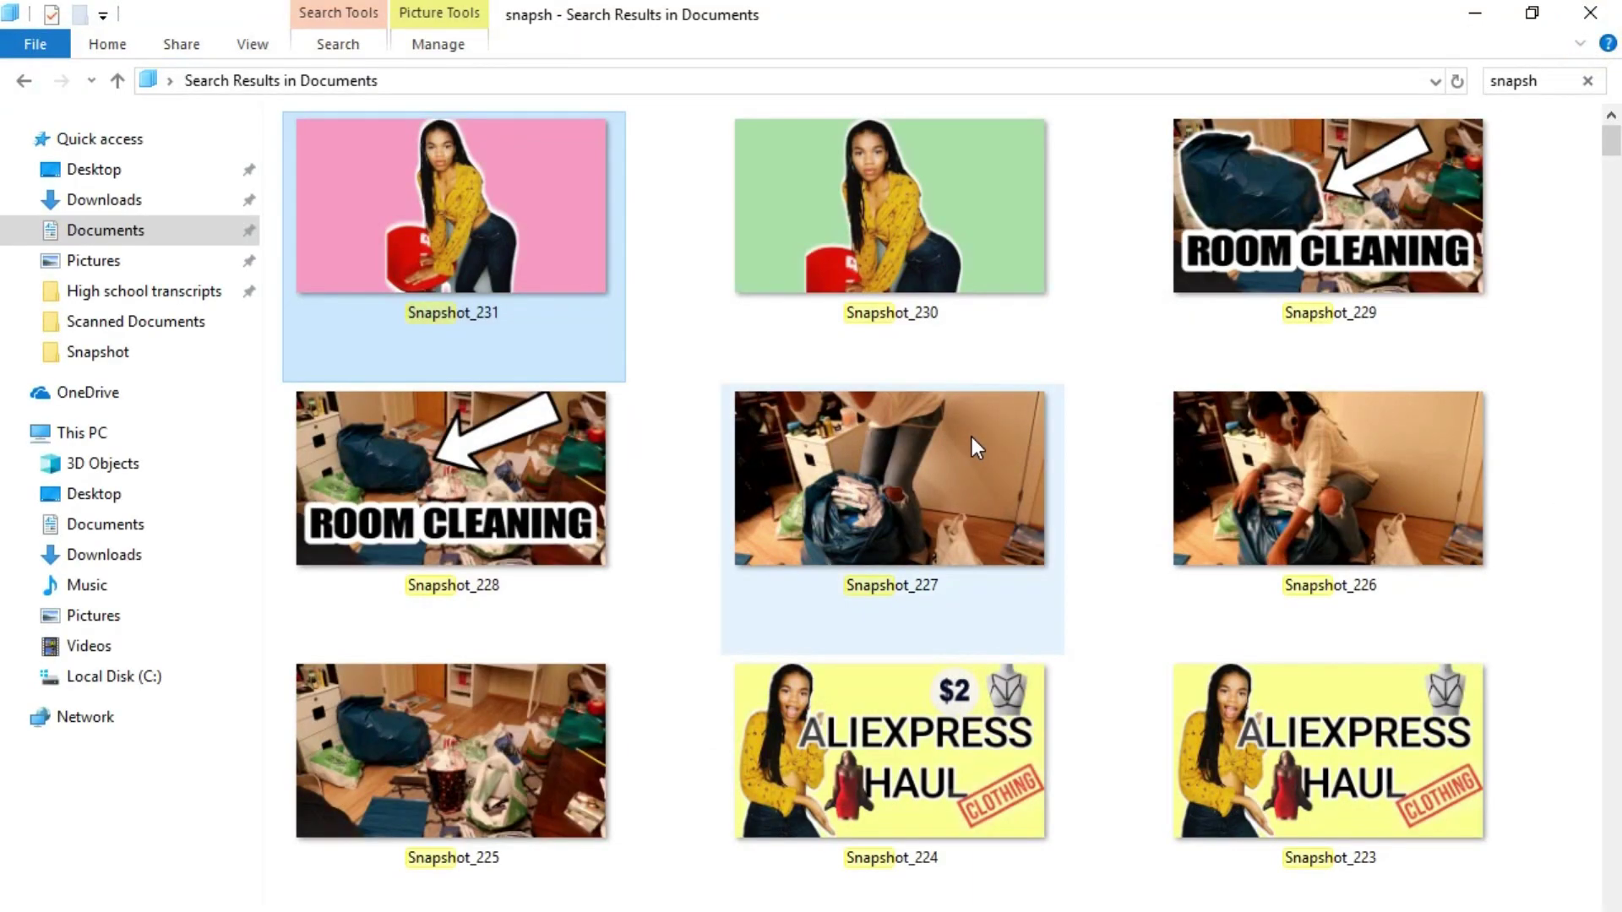